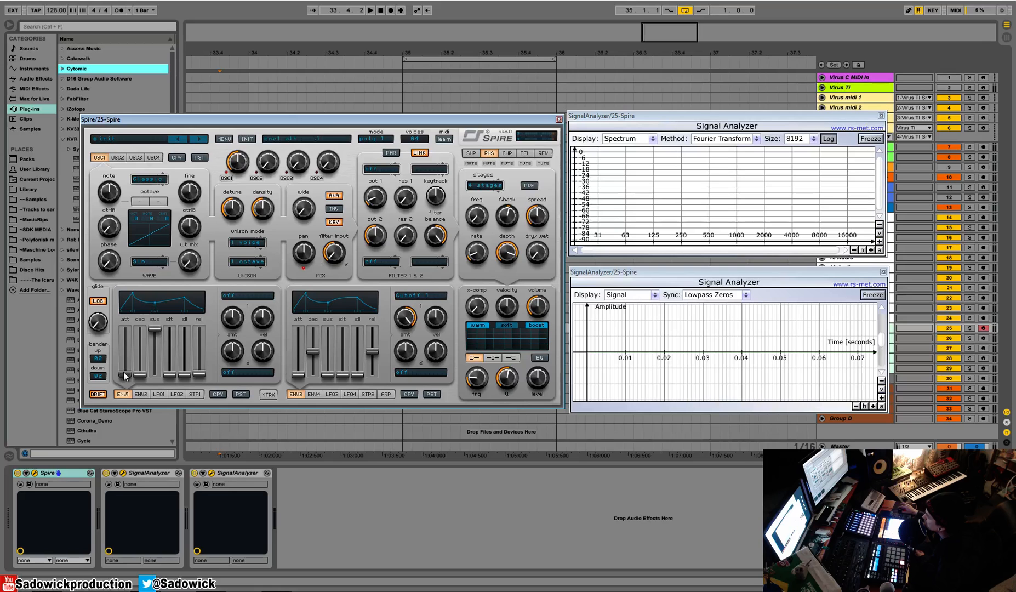
Step: Lengthen envelope 1's attack to 367 and its release, and widen oscillator 1 using 8 unison voices
{"action": "left_click_drag", "start_coordinate": [125, 375], "coordinate": [126, 360]}
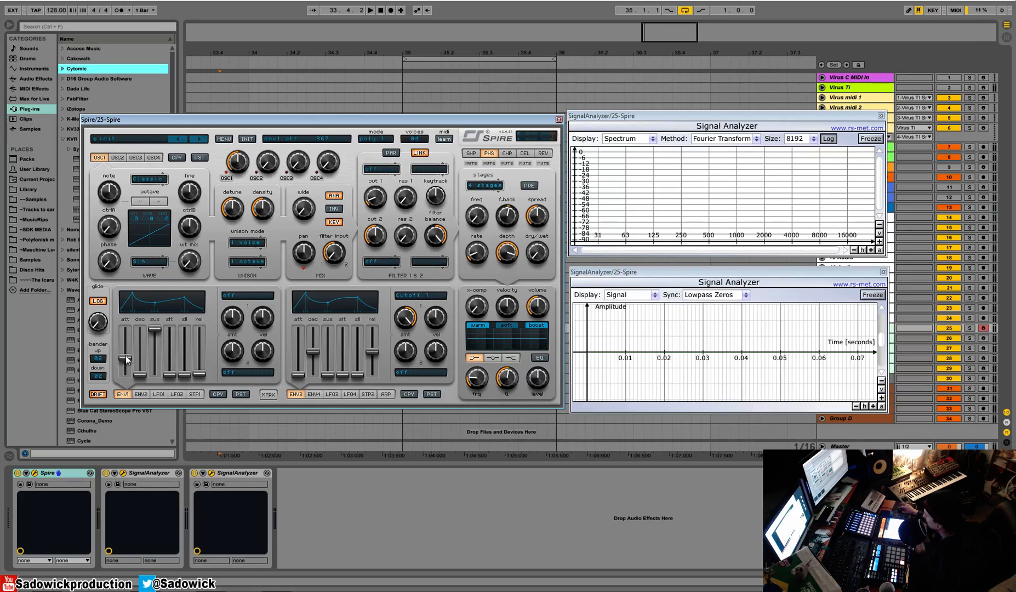
{"action": "left_click_drag", "start_coordinate": [200, 376], "coordinate": [201, 355]}
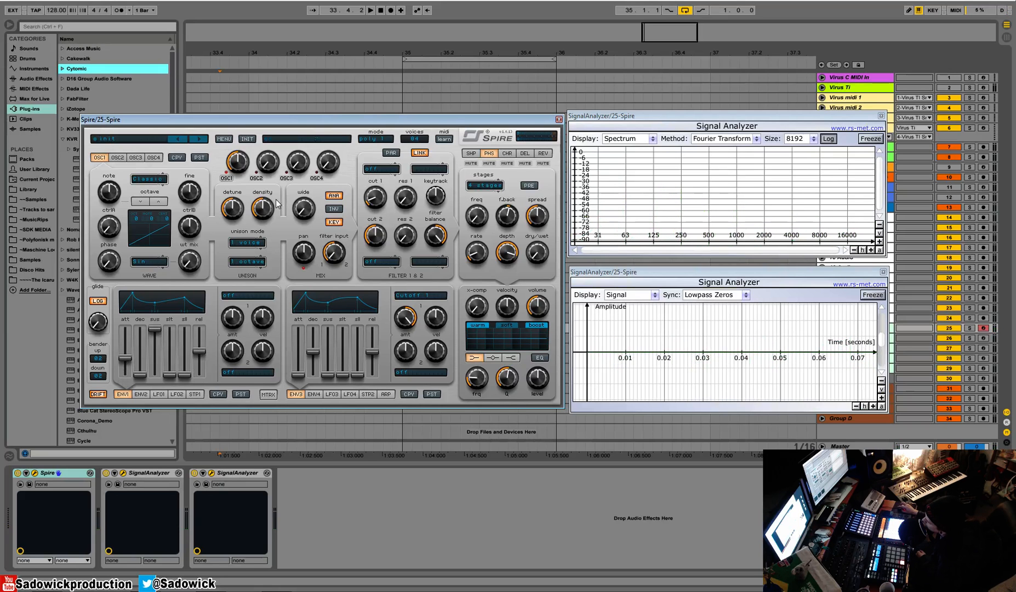
{"action": "left_click", "coordinate": [239, 244]}
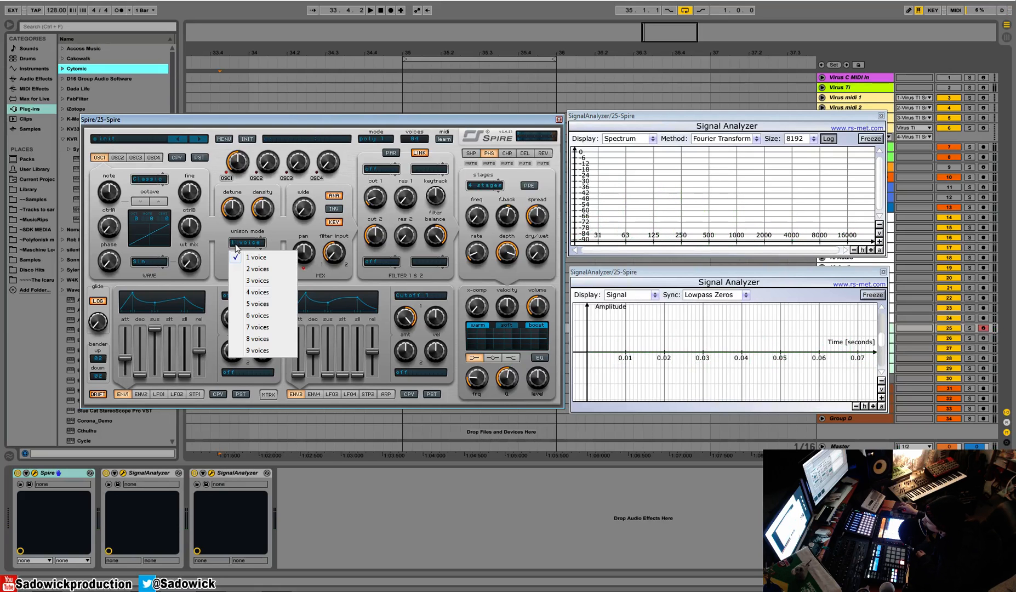
{"action": "left_click", "coordinate": [254, 343]}
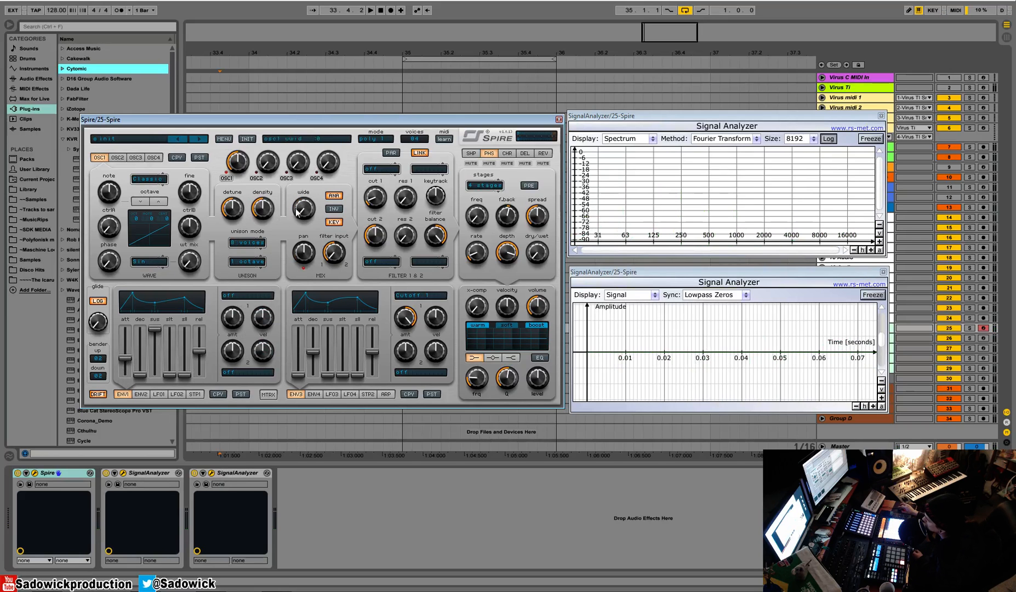
{"action": "left_click_drag", "start_coordinate": [308, 210], "coordinate": [314, 152]}
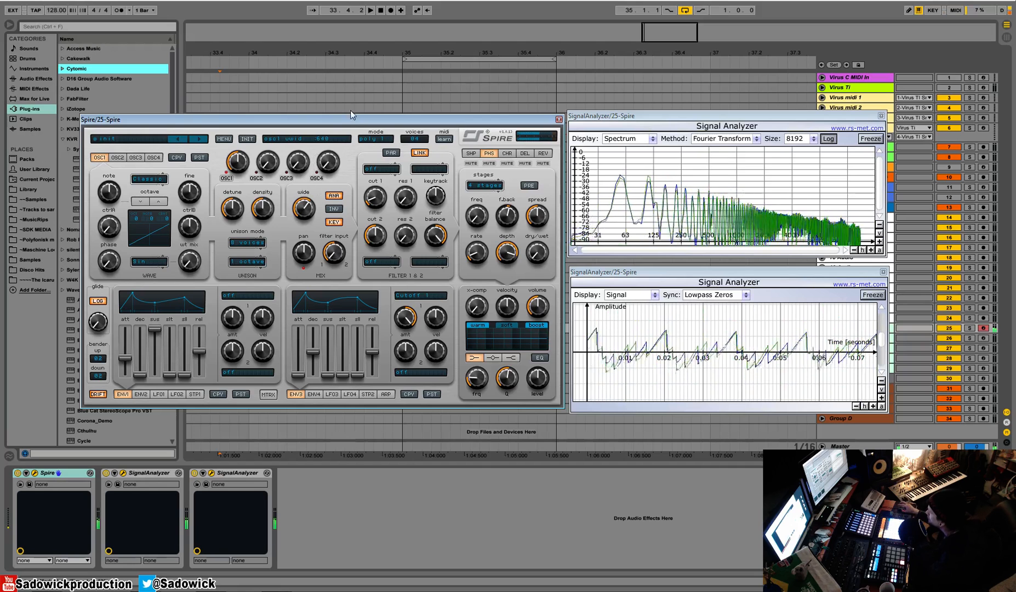
Step: Set filter 1 to the acido low-pass type and raise its cutoff to about the middle of its range
{"action": "left_click", "coordinate": [381, 170]}
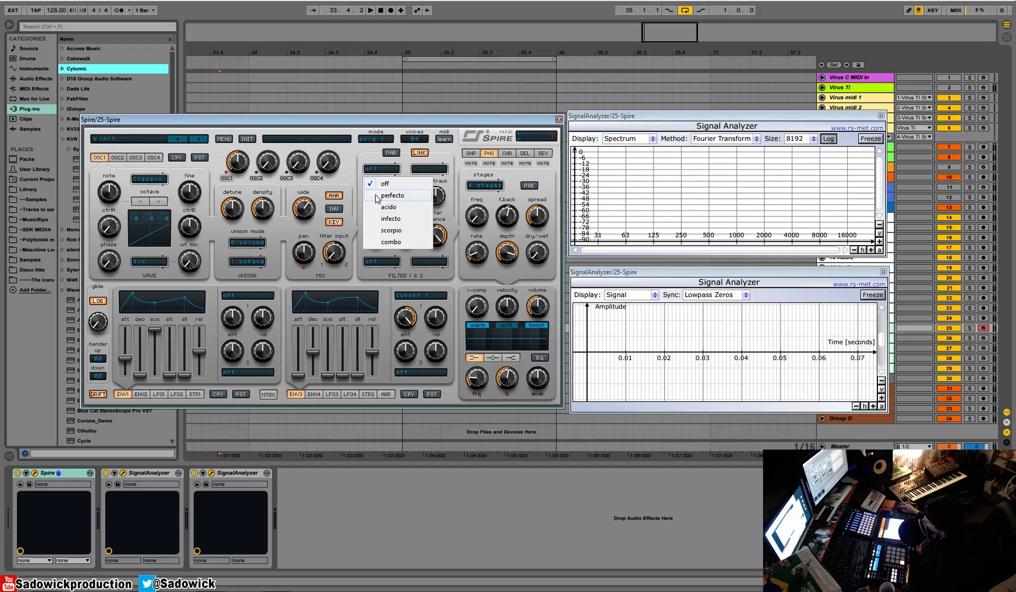
{"action": "left_click", "coordinate": [399, 196]}
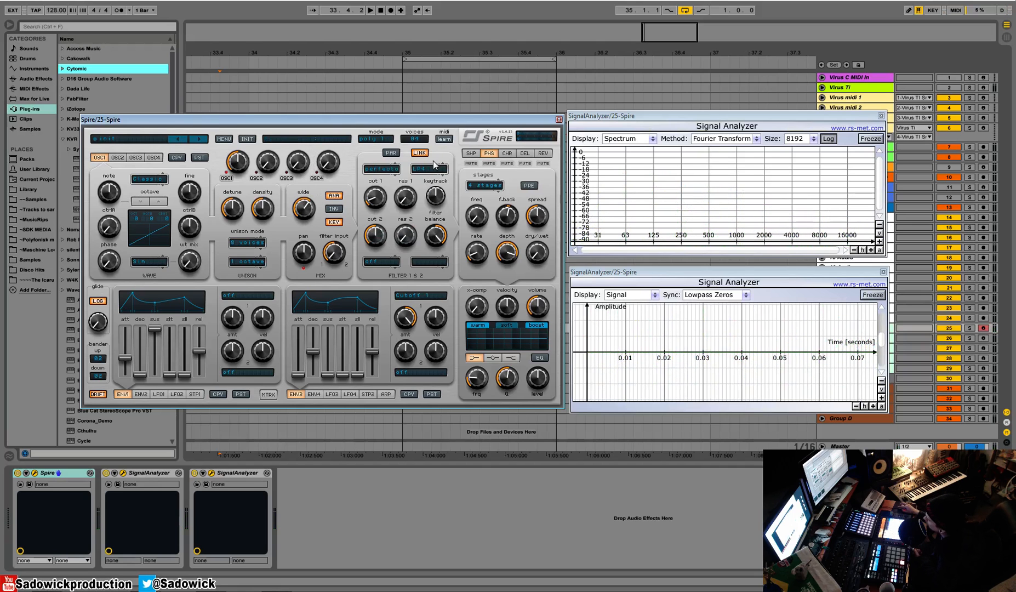
{"action": "left_click", "coordinate": [429, 169]}
{"action": "left_click", "coordinate": [377, 170]}
{"action": "left_click", "coordinate": [406, 210]}
{"action": "left_click", "coordinate": [428, 171]}
{"action": "left_click", "coordinate": [407, 191]}
{"action": "left_click_drag", "start_coordinate": [373, 194], "coordinate": [398, 74]}
{"action": "left_click_drag", "start_coordinate": [376, 208], "coordinate": [376, 262]}
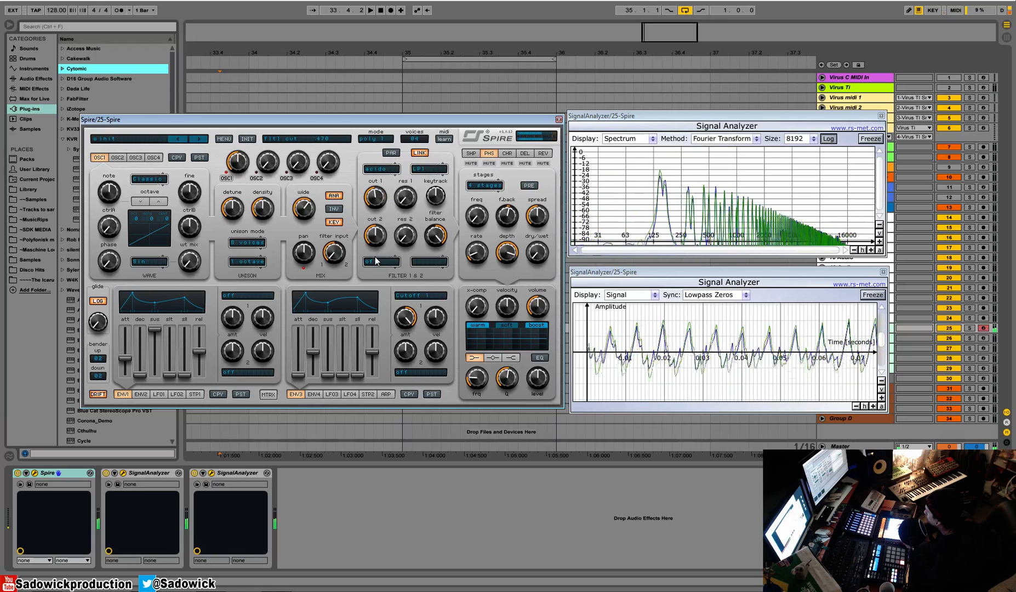
Step: Lower envelope 1's attack to its minimum and turn on ping-pong in the delay effect, ending on the reverb settings
{"action": "left_click", "coordinate": [127, 359]}
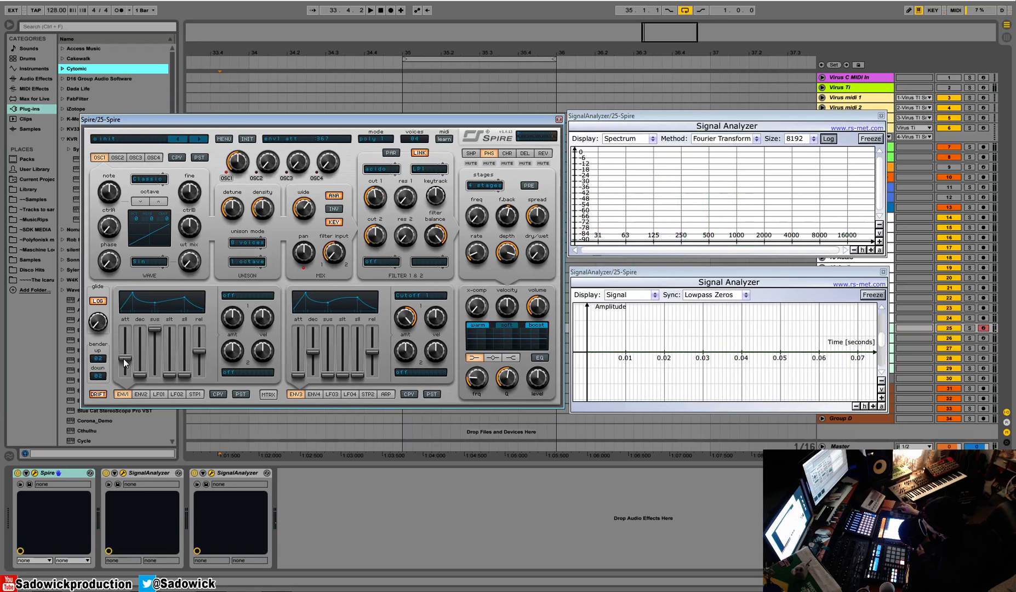
{"action": "left_click_drag", "start_coordinate": [125, 364], "coordinate": [126, 380]}
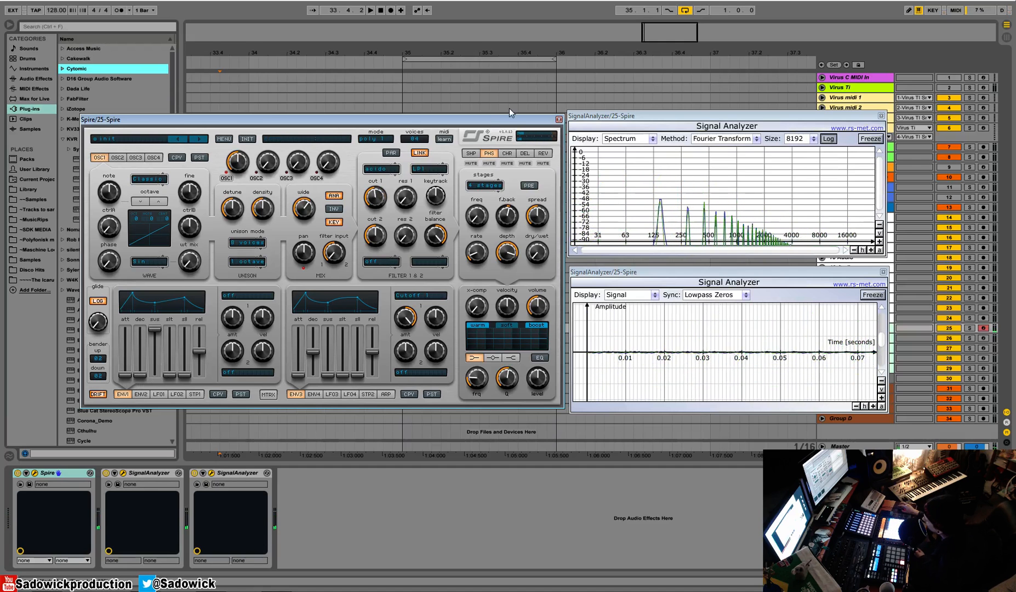
{"action": "left_click", "coordinate": [542, 153]}
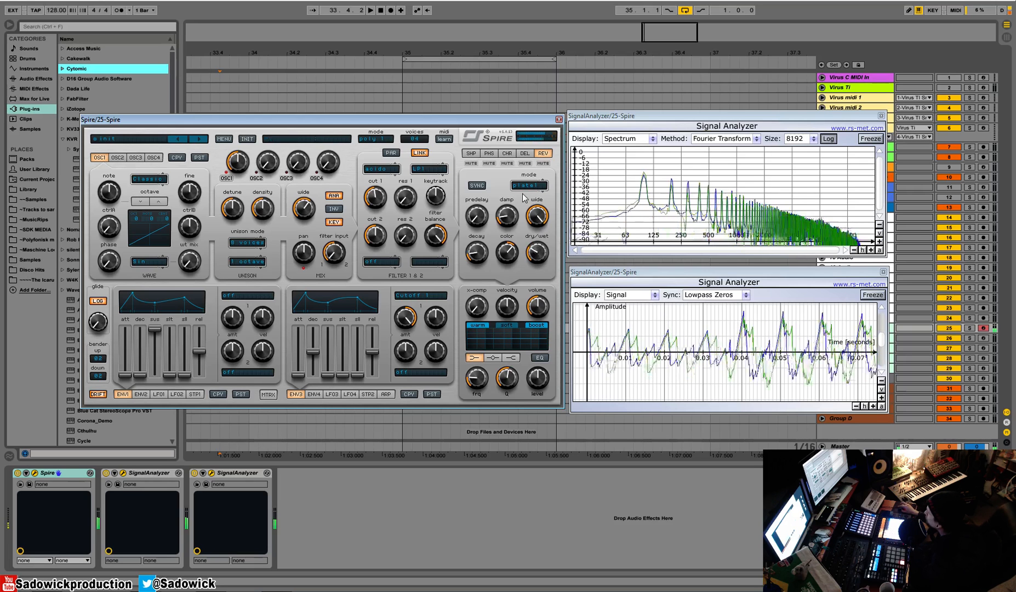
{"action": "left_click", "coordinate": [526, 153]}
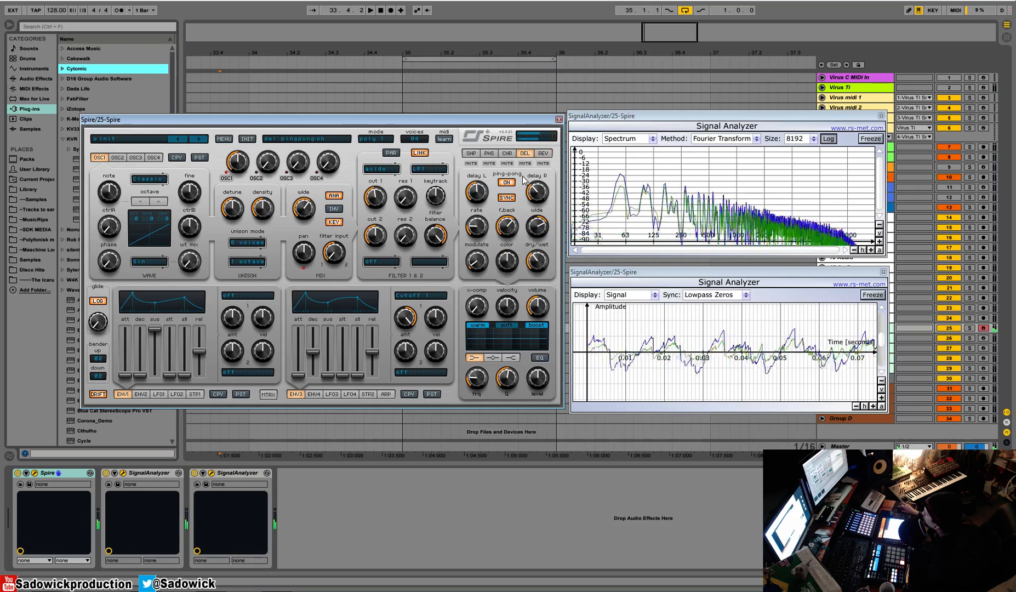
{"action": "left_click", "coordinate": [543, 153]}
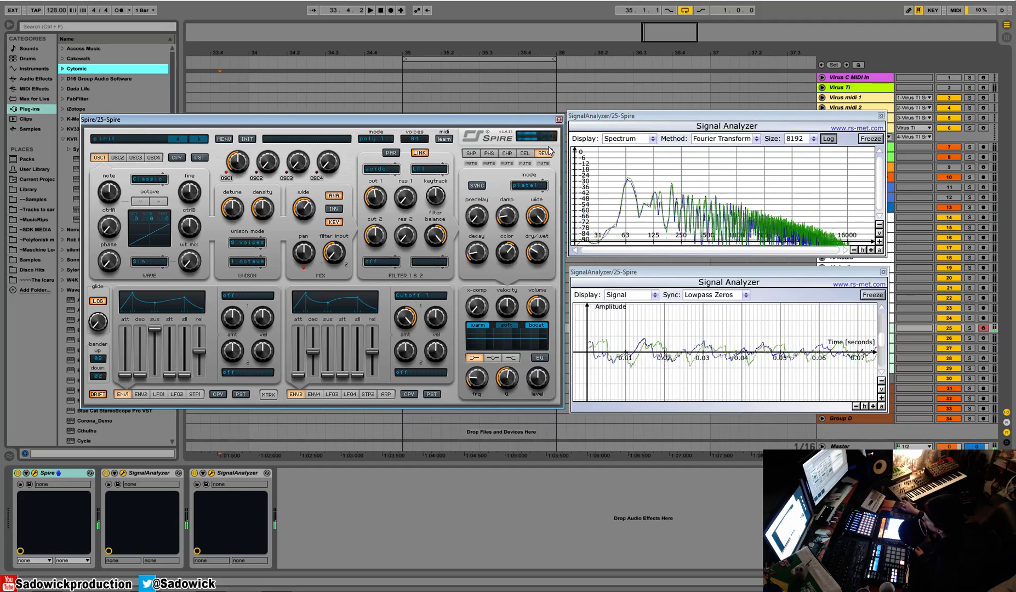
Step: Initialize the patch and raise oscillator 1's ctrlA to shape its wave into a square
{"action": "left_click", "coordinate": [246, 141]}
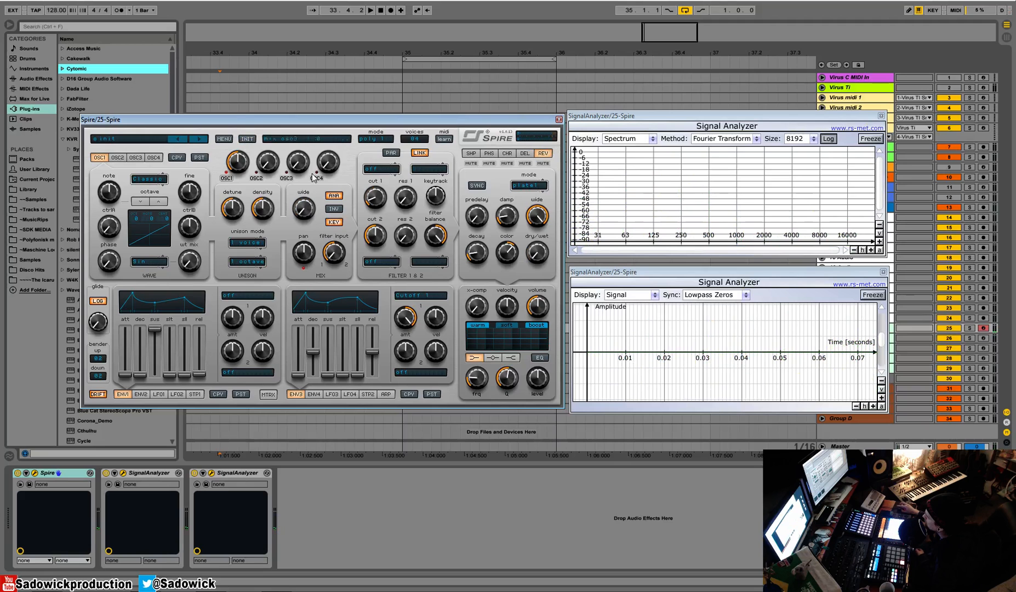
{"action": "mouse_move", "coordinate": [113, 195]}
{"action": "left_mouse_down"}
{"action": "mouse_move", "coordinate": [104, 147]}
{"action": "mouse_move", "coordinate": [95, 201]}
{"action": "left_mouse_up"}
{"action": "left_click_drag", "start_coordinate": [113, 237], "coordinate": [114, 216]}
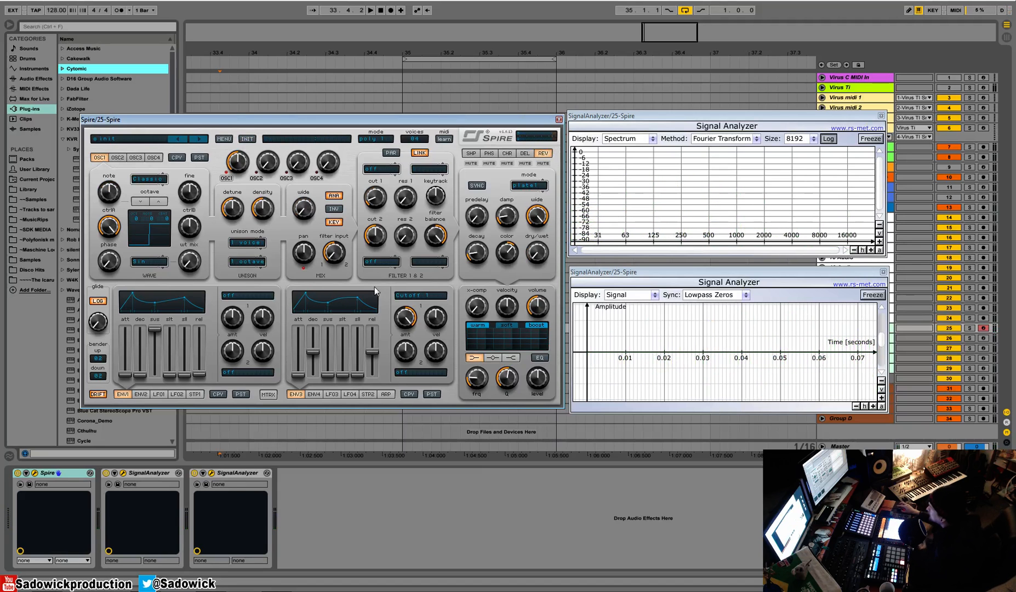
Step: Set filter 1 to the infecto type with the LP2 mode
{"action": "left_click", "coordinate": [390, 171]}
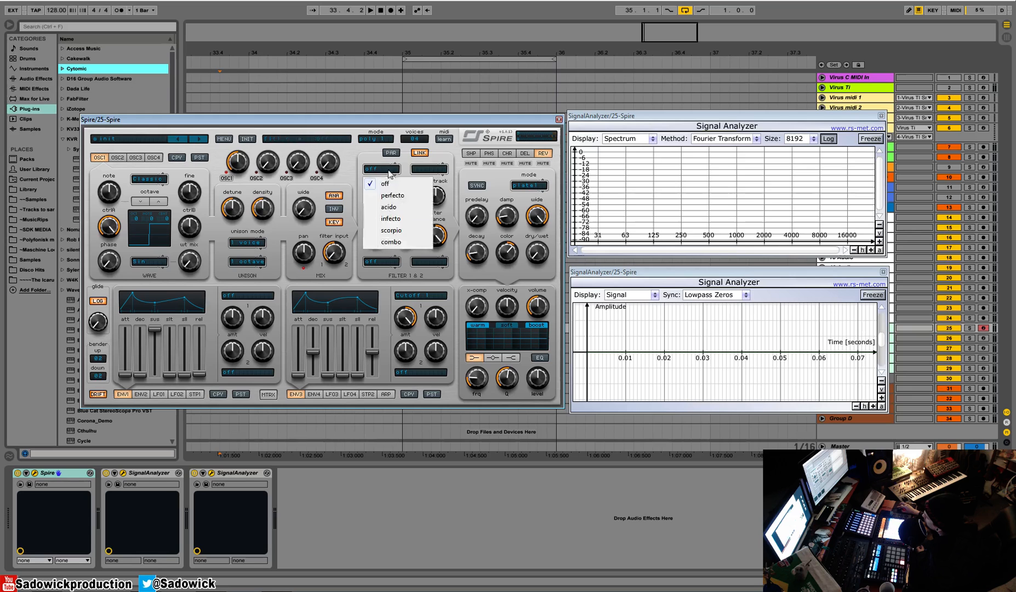
{"action": "left_click", "coordinate": [391, 218]}
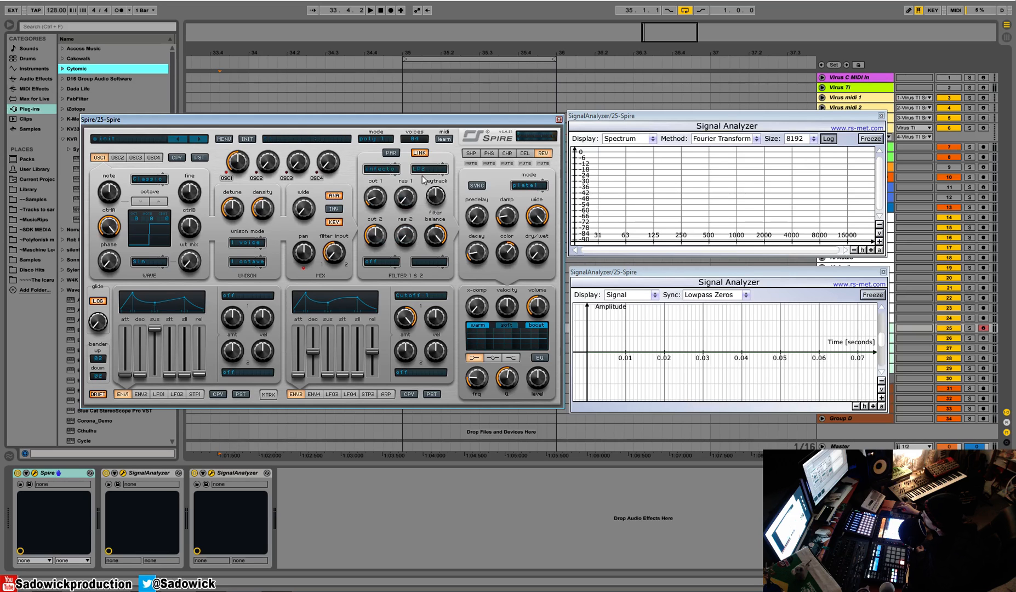
{"action": "left_click", "coordinate": [426, 170]}
{"action": "left_click", "coordinate": [433, 186]}
Step: Reset envelope 3's modulation amount on Cutoff 1, raise it again, and show the shaper effect's settings
{"action": "double_click", "coordinate": [403, 318]}
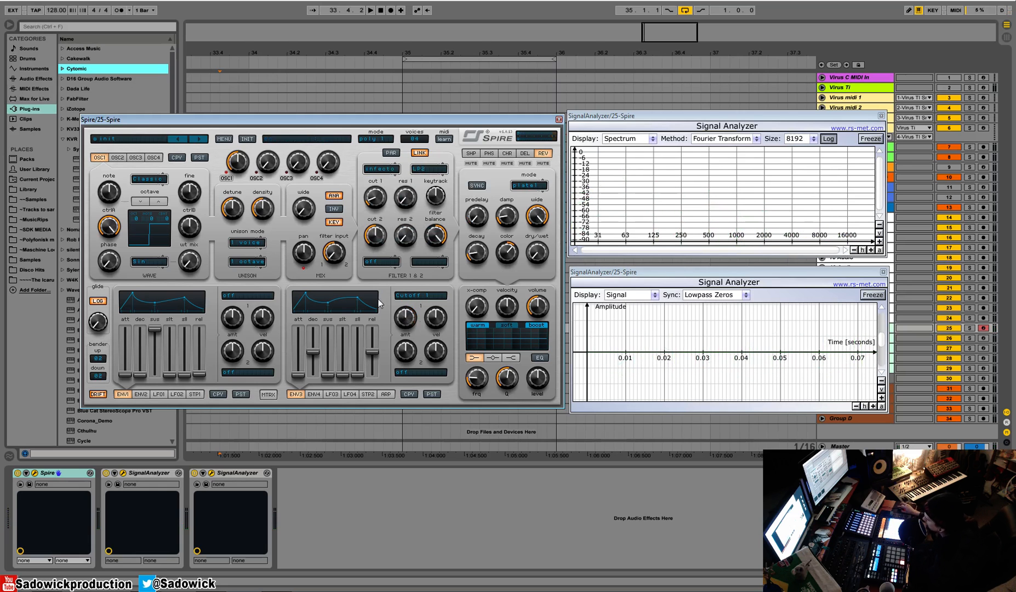
{"action": "left_click_drag", "start_coordinate": [407, 319], "coordinate": [393, 199]}
{"action": "left_click", "coordinate": [472, 154]}
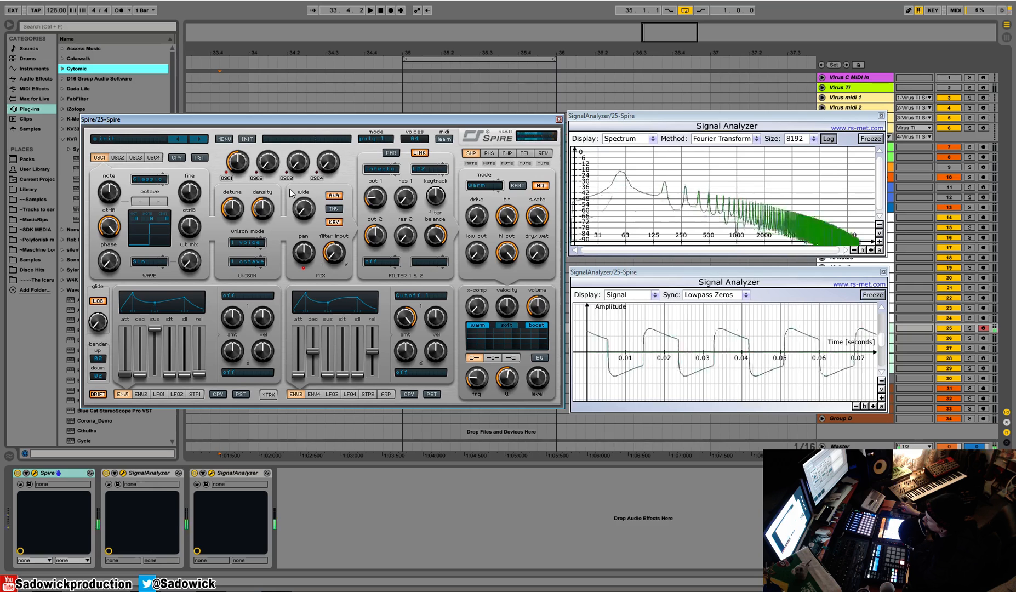
Step: Initialize the patch again and set the warm shaper's drive to about 420
{"action": "left_click", "coordinate": [253, 140]}
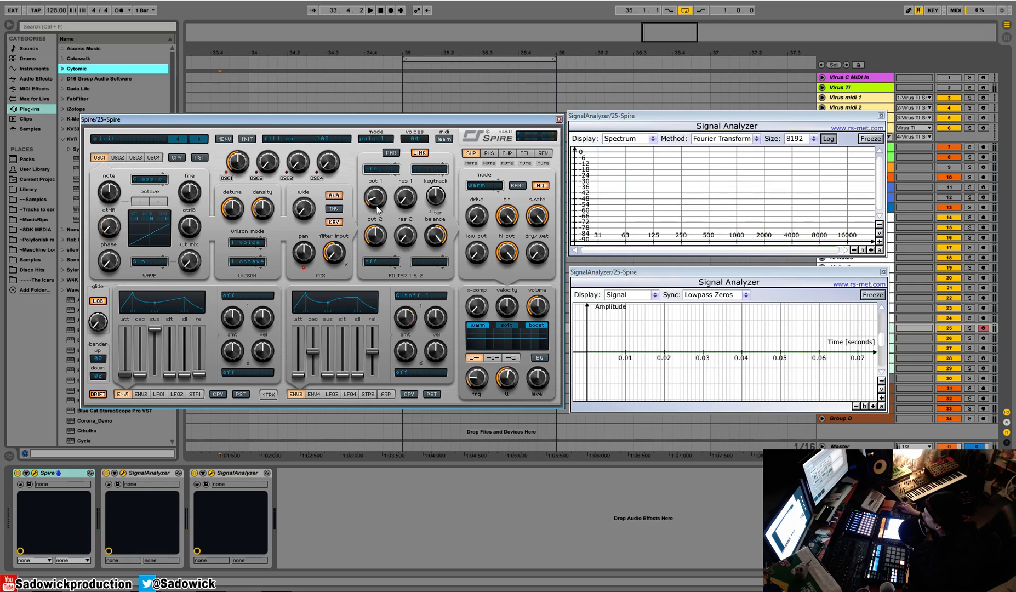
{"action": "left_click", "coordinate": [381, 168]}
{"action": "left_click", "coordinate": [344, 150]}
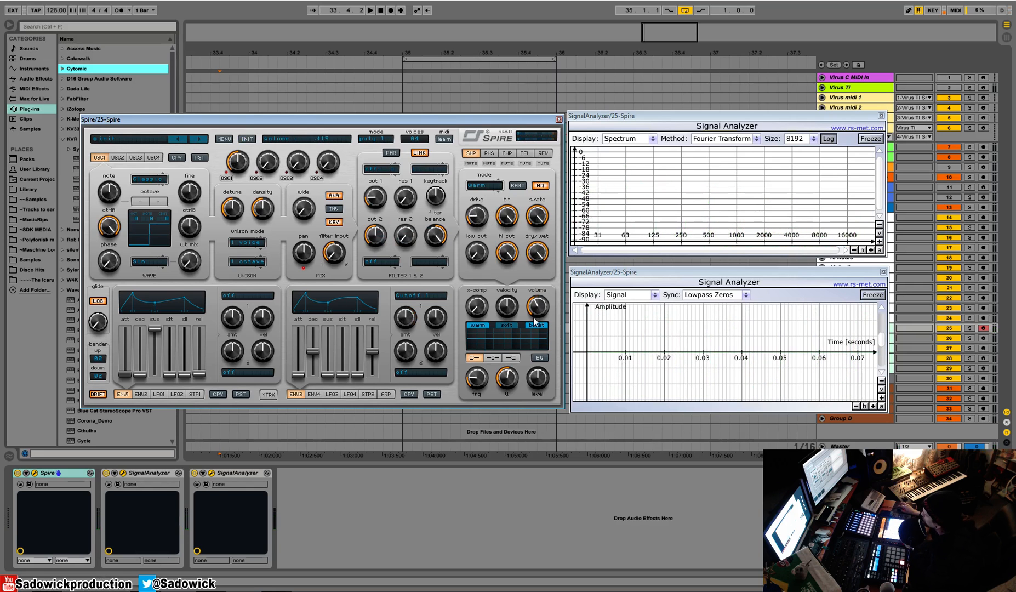
{"action": "left_click_drag", "start_coordinate": [475, 212], "coordinate": [476, 204]}
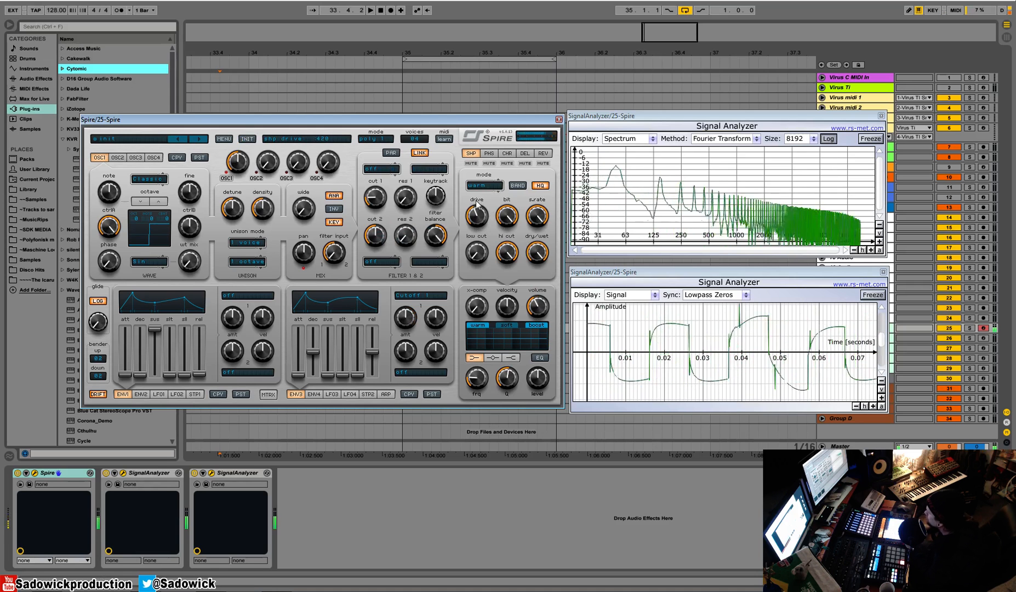
Step: Switch the shaper to hard mode with adjusted drive and dry/wet mix, and boost the EQ's low band level
{"action": "left_click", "coordinate": [484, 186]}
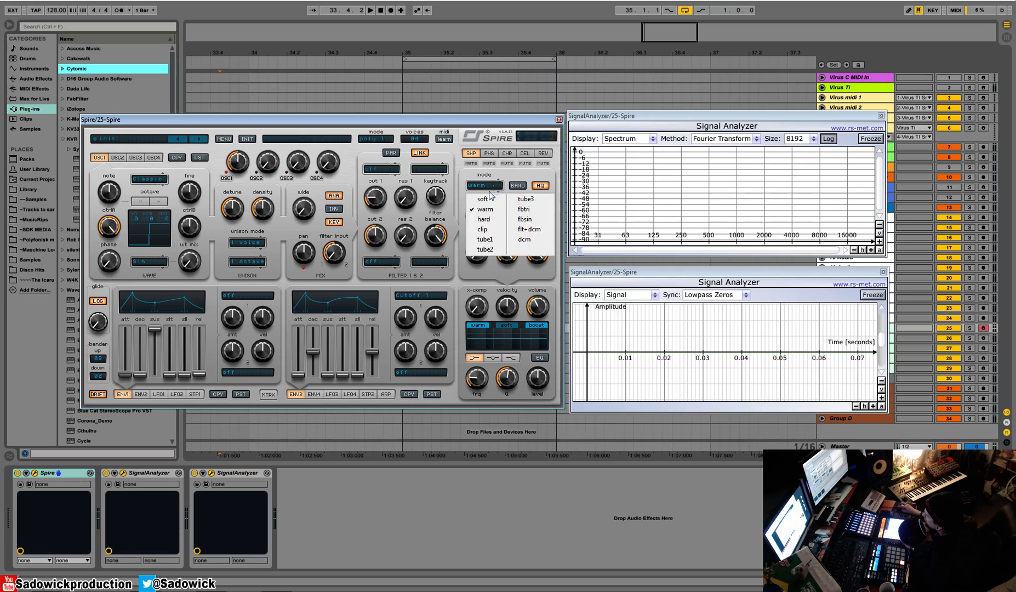
{"action": "left_click", "coordinate": [483, 219]}
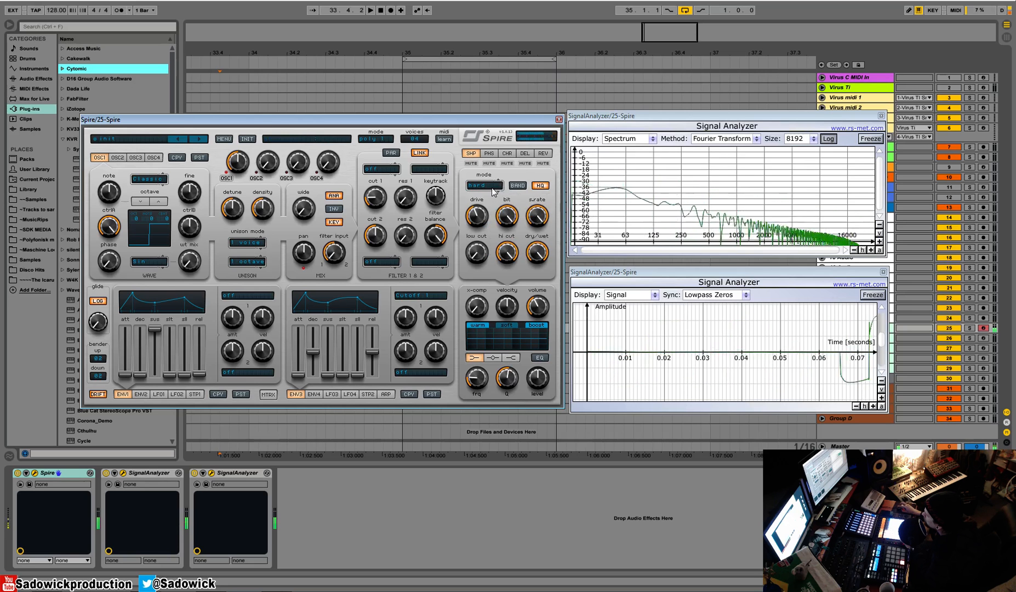
{"action": "left_click_drag", "start_coordinate": [477, 216], "coordinate": [490, 195]}
{"action": "left_click_drag", "start_coordinate": [537, 252], "coordinate": [534, 293]}
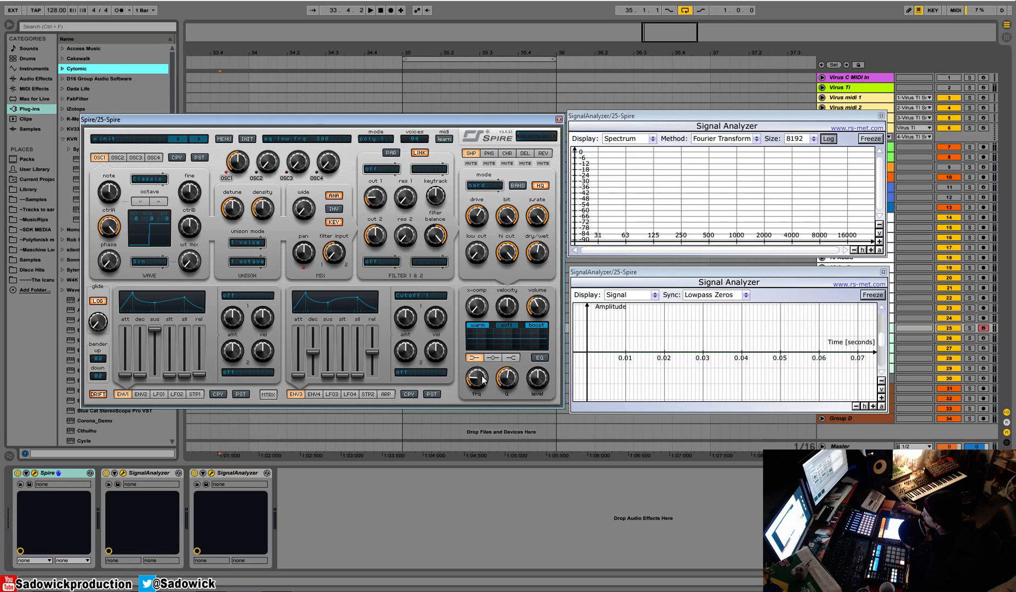
{"action": "mouse_move", "coordinate": [539, 376]}
{"action": "left_mouse_down"}
{"action": "mouse_move", "coordinate": [541, 332]}
{"action": "mouse_move", "coordinate": [544, 374]}
{"action": "left_mouse_up"}
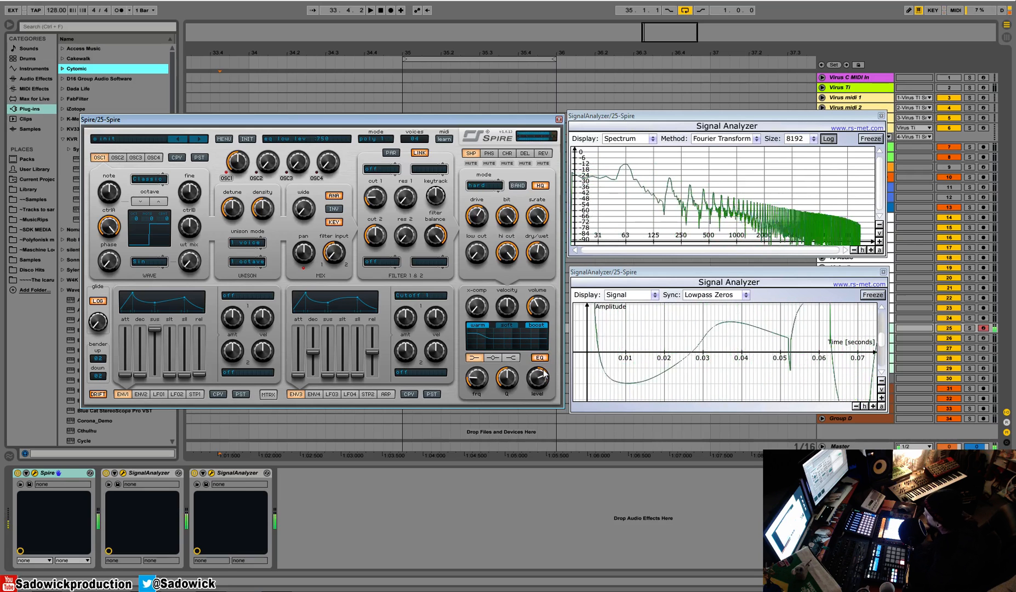
Step: Set filter 1 to the perfecto LP4 type and raise its cutoff
{"action": "left_click", "coordinate": [382, 169]}
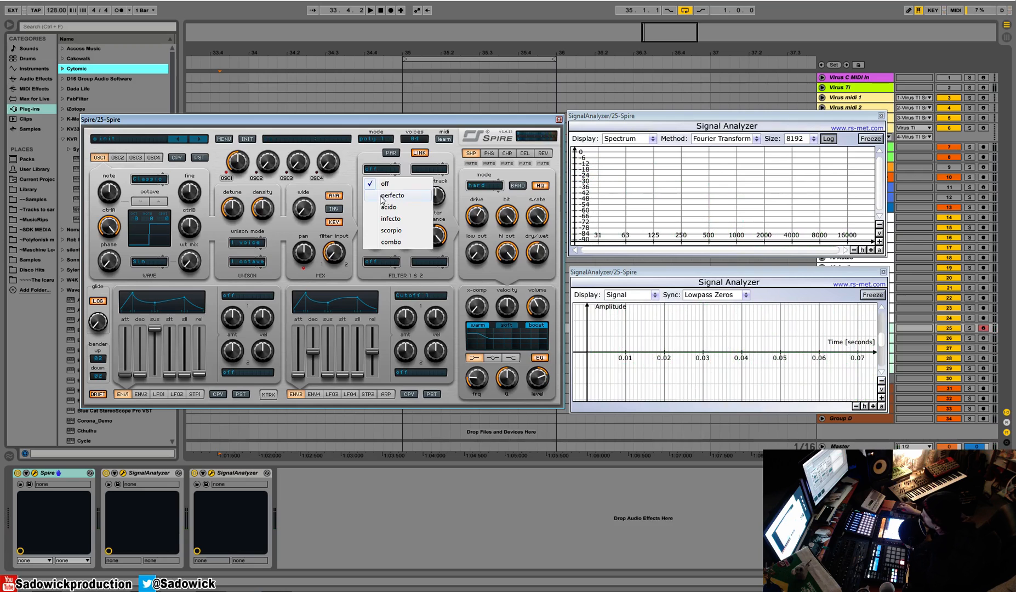
{"action": "left_click", "coordinate": [392, 193]}
{"action": "left_click_drag", "start_coordinate": [384, 185], "coordinate": [383, 193]}
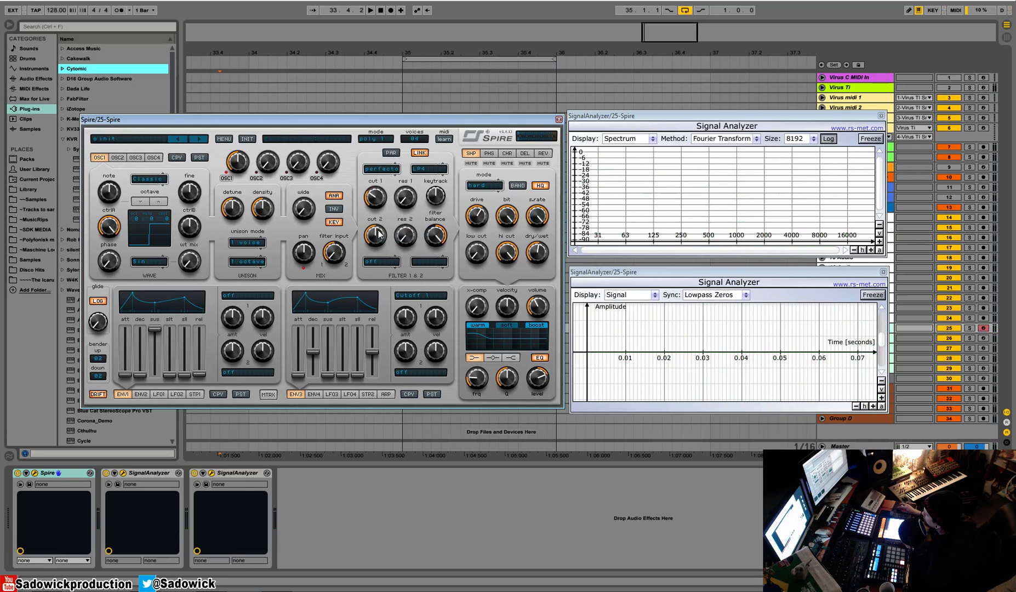
{"action": "left_click_drag", "start_coordinate": [376, 206], "coordinate": [422, 164]}
{"action": "left_click_drag", "start_coordinate": [377, 204], "coordinate": [381, 182]}
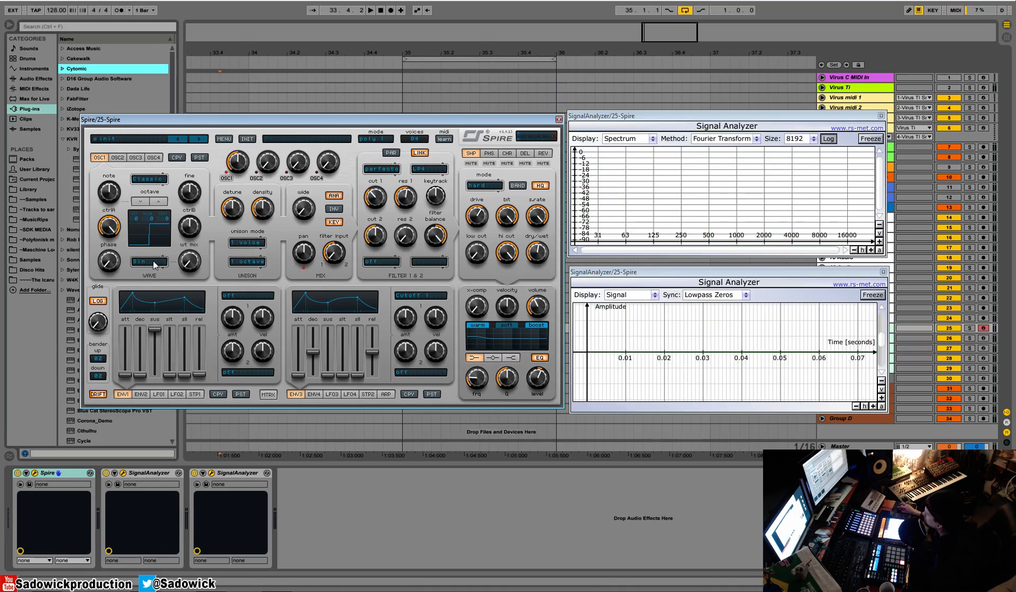
Step: Adjust oscillator 1's ctrlB to about 215
{"action": "mouse_move", "coordinate": [199, 244]}
{"action": "left_mouse_down"}
{"action": "mouse_move", "coordinate": [198, 228]}
{"action": "mouse_move", "coordinate": [193, 253]}
{"action": "left_mouse_up"}
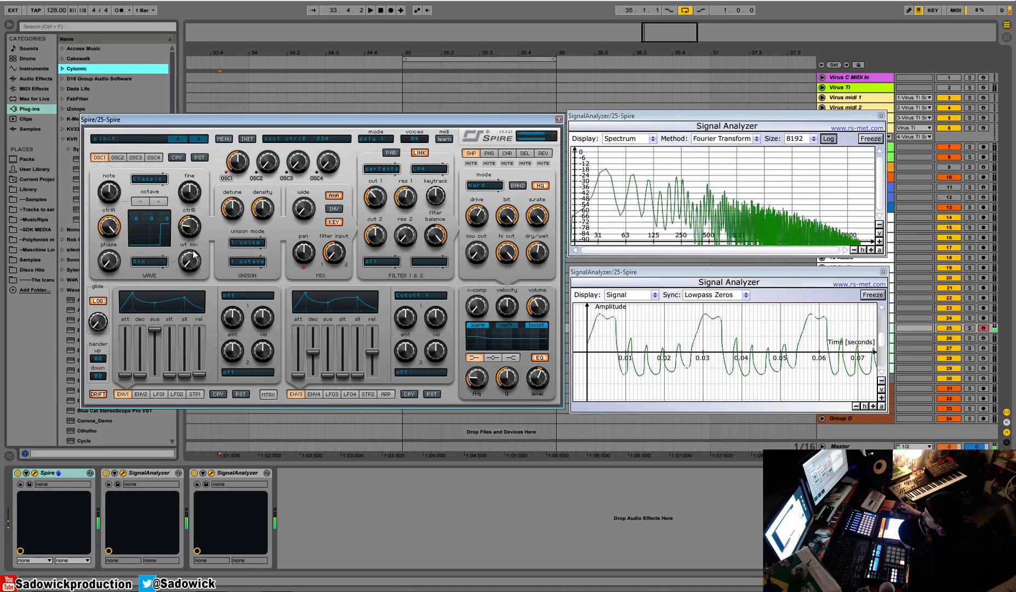
{"action": "left_click_drag", "start_coordinate": [191, 236], "coordinate": [192, 241]}
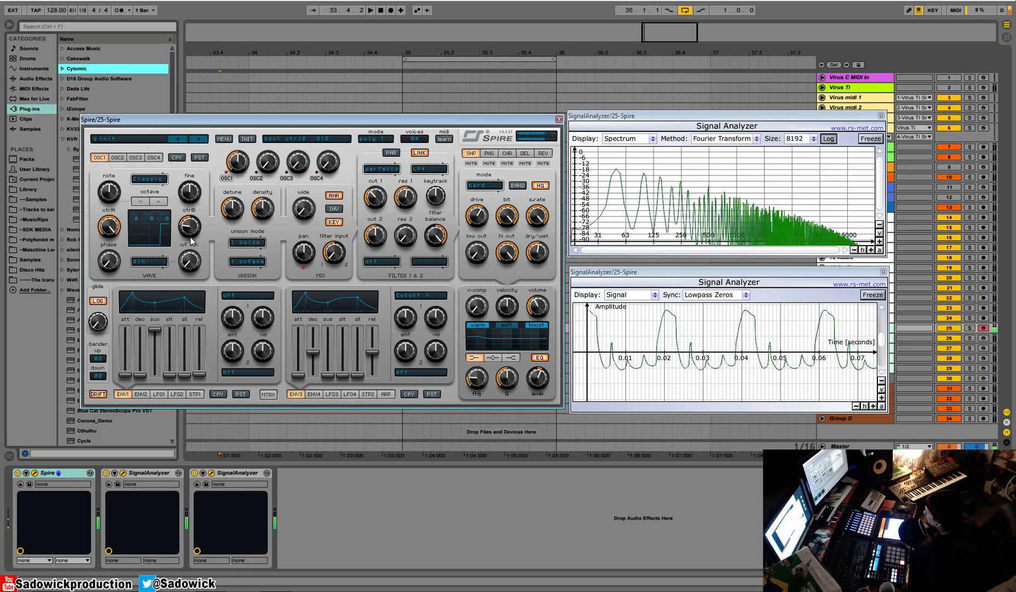
Step: Initialize the patch and set filter 1 to the infecto type with the BP2 mode
{"action": "left_click", "coordinate": [248, 139]}
{"action": "left_click", "coordinate": [382, 168]}
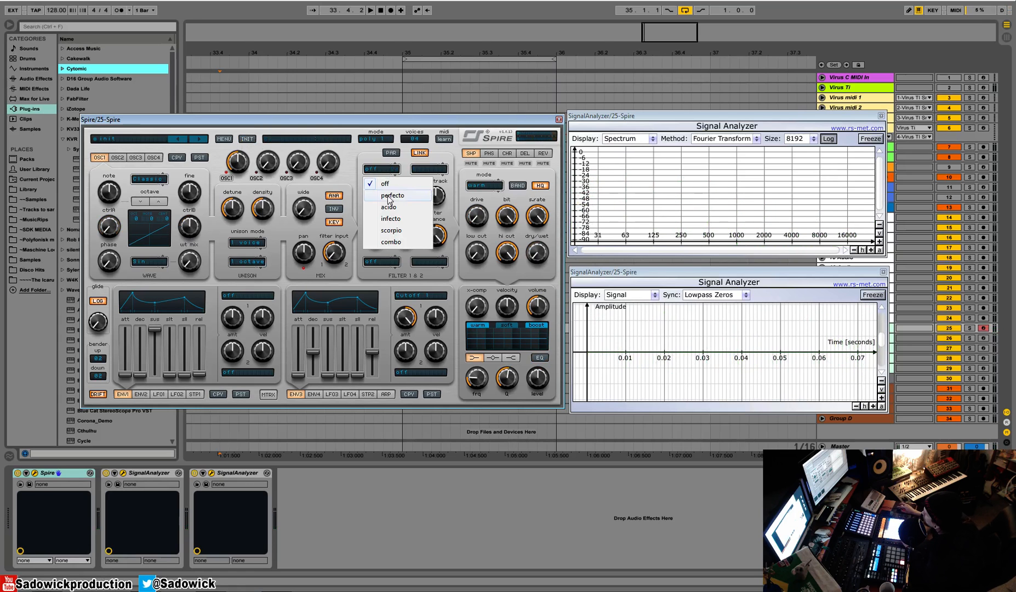
{"action": "left_click", "coordinate": [390, 207]}
{"action": "left_click", "coordinate": [389, 170]}
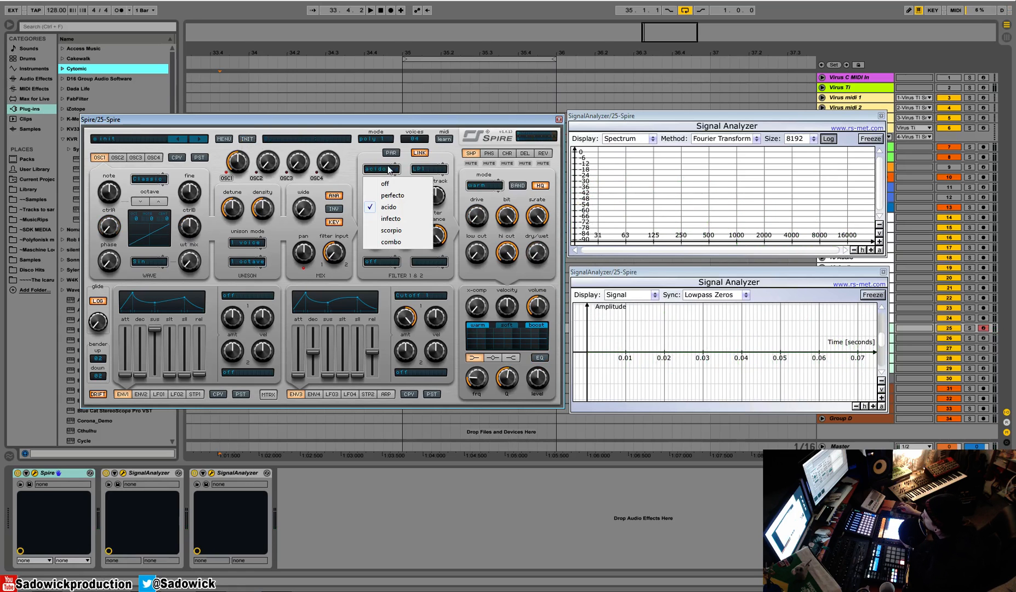
{"action": "left_click", "coordinate": [389, 219]}
{"action": "left_click", "coordinate": [428, 169]}
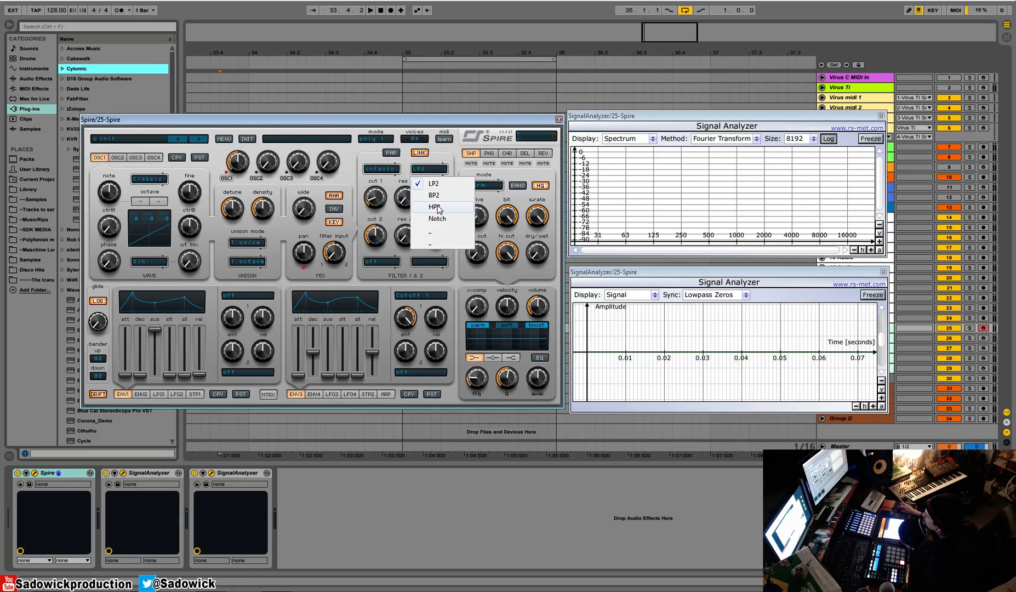
{"action": "left_click", "coordinate": [435, 195]}
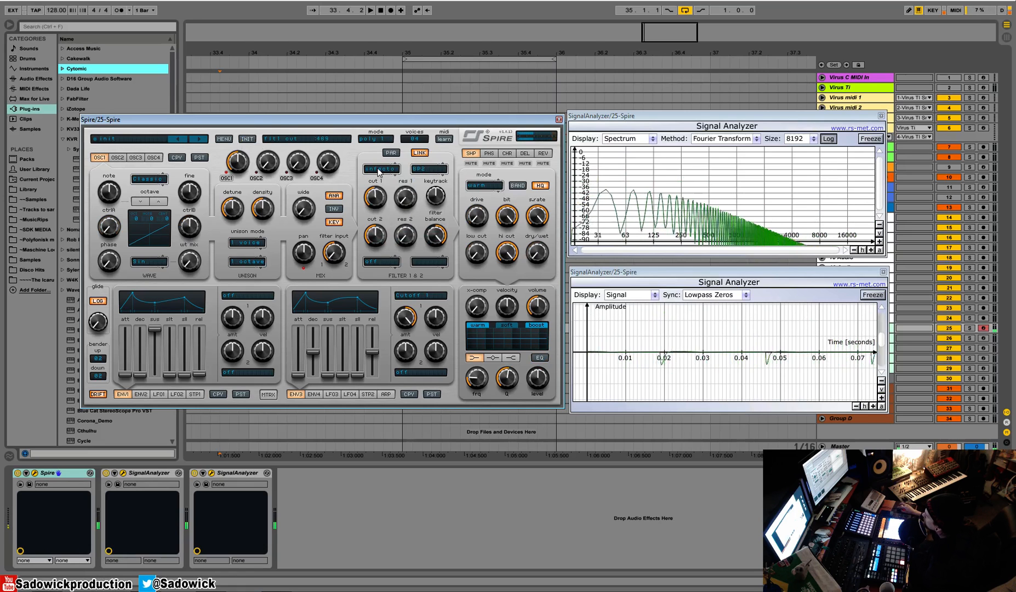
Step: Turn off envelope 3's cutoff modulation and set filter 1's cutoff to about 344 with raised resonance
{"action": "left_click", "coordinate": [420, 295]}
{"action": "left_click", "coordinate": [408, 303]}
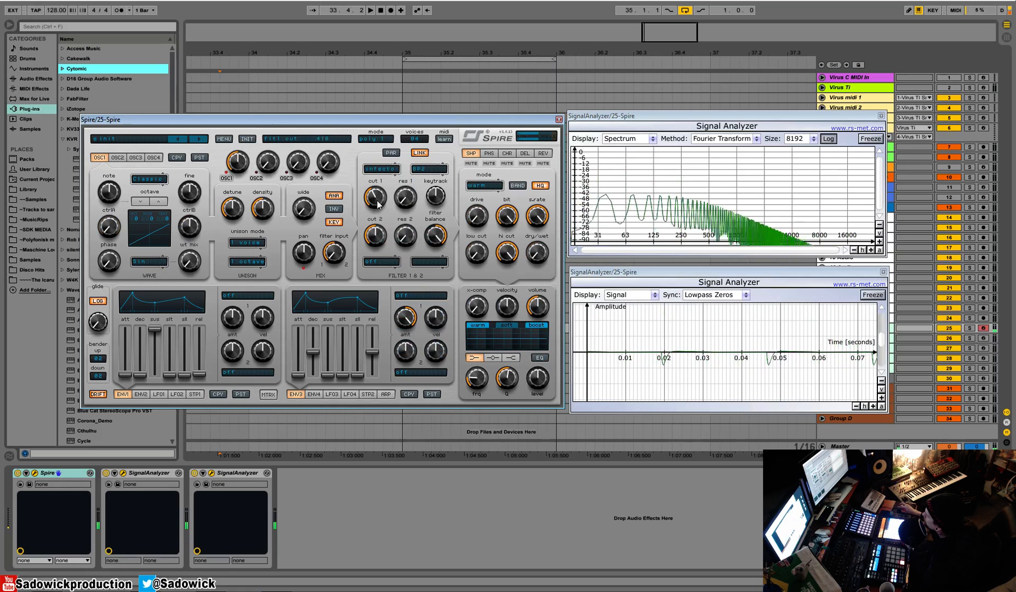
{"action": "mouse_move", "coordinate": [375, 197]}
{"action": "left_mouse_down"}
{"action": "mouse_move", "coordinate": [373, 220]}
{"action": "mouse_move", "coordinate": [380, 180]}
{"action": "mouse_move", "coordinate": [378, 191]}
{"action": "left_mouse_up"}
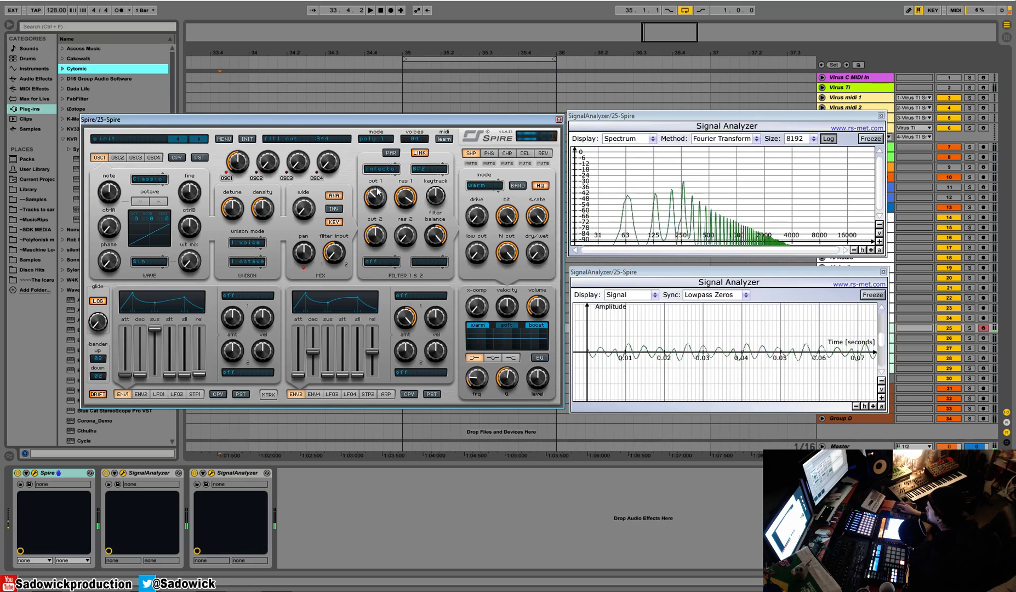
Step: Set the shaper to tube1 mode with increased drive and a high dry/wet mix
{"action": "left_click", "coordinate": [487, 187]}
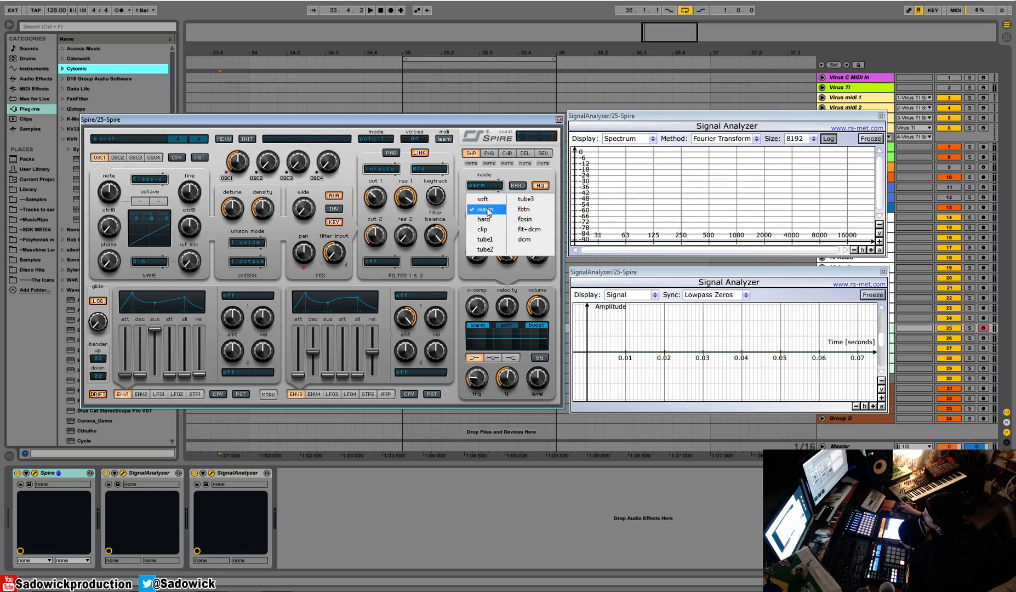
{"action": "left_click", "coordinate": [492, 242]}
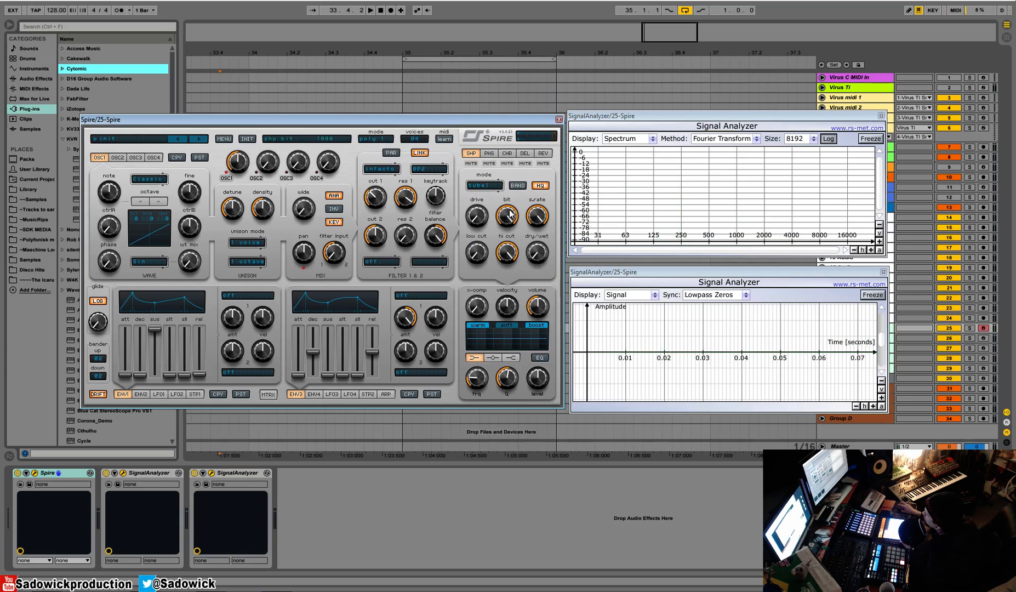
{"action": "left_click_drag", "start_coordinate": [535, 252], "coordinate": [533, 233]}
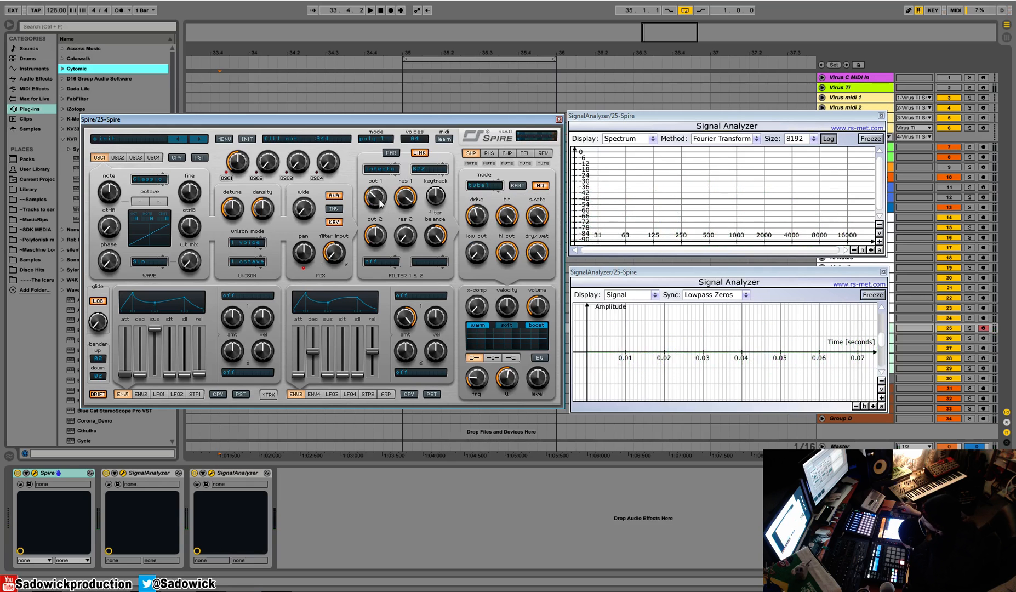
Step: Lower filter 1's cutoff and choose the infecto filter type for it
{"action": "left_click_drag", "start_coordinate": [383, 211], "coordinate": [384, 222]}
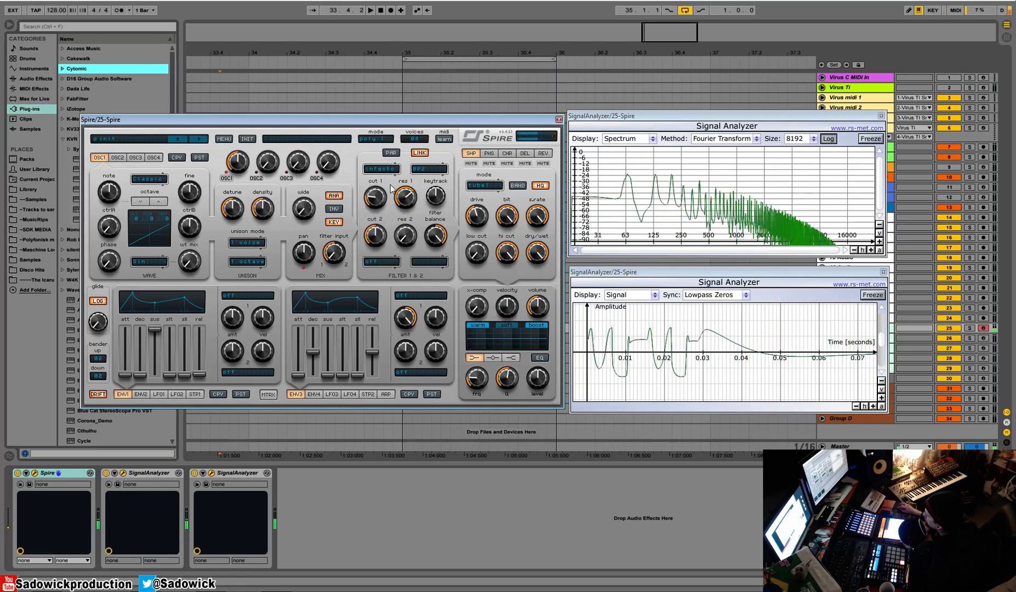
{"action": "left_click", "coordinate": [372, 174]}
{"action": "left_click", "coordinate": [393, 125]}
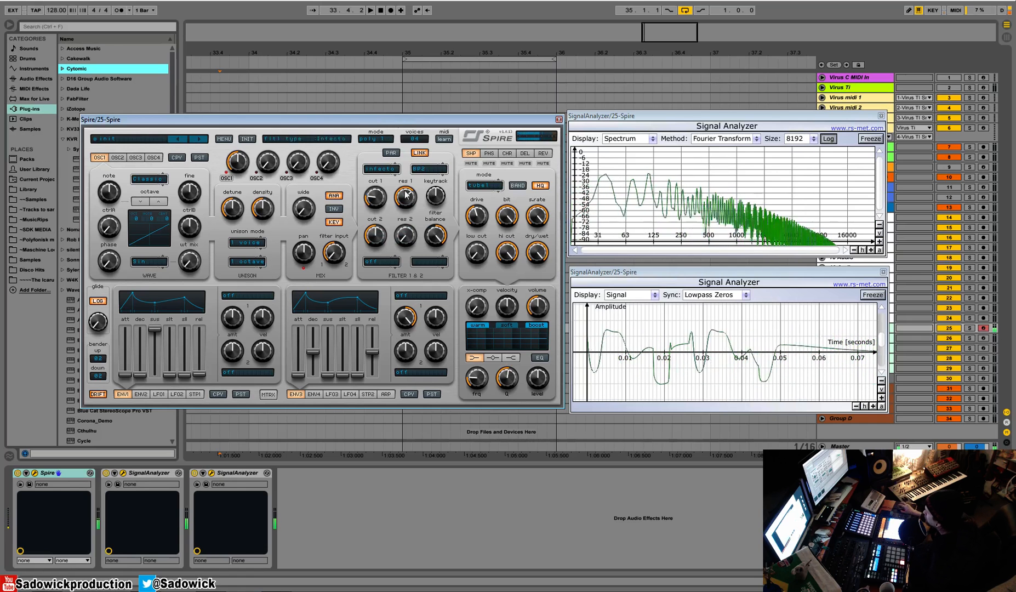
Step: Raise the x-comp amount and shape the EQ's high band by adjusting its frequency and level
{"action": "left_click_drag", "start_coordinate": [474, 309], "coordinate": [482, 269]}
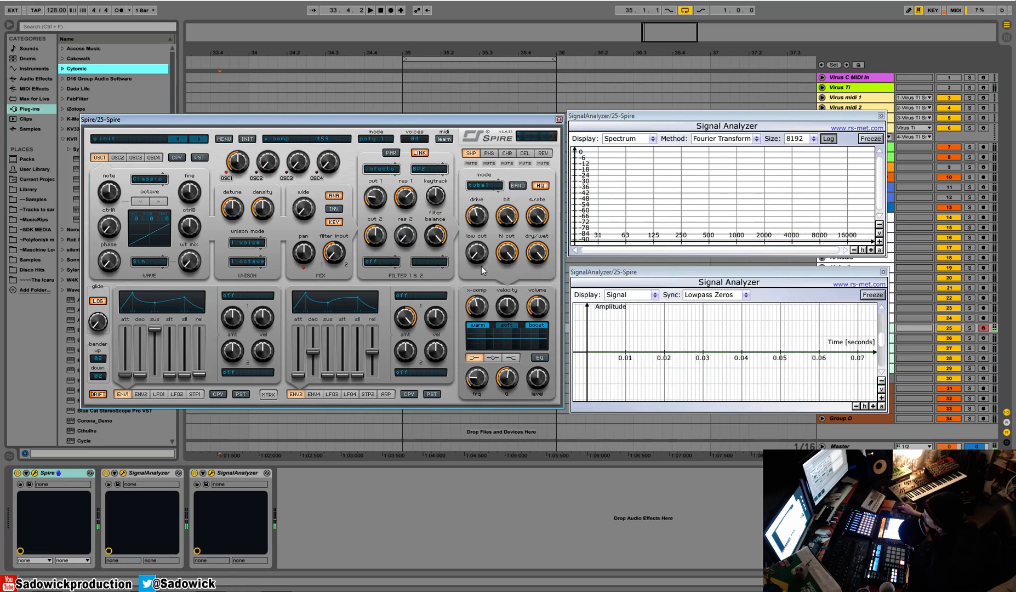
{"action": "left_click_drag", "start_coordinate": [480, 313], "coordinate": [480, 314]}
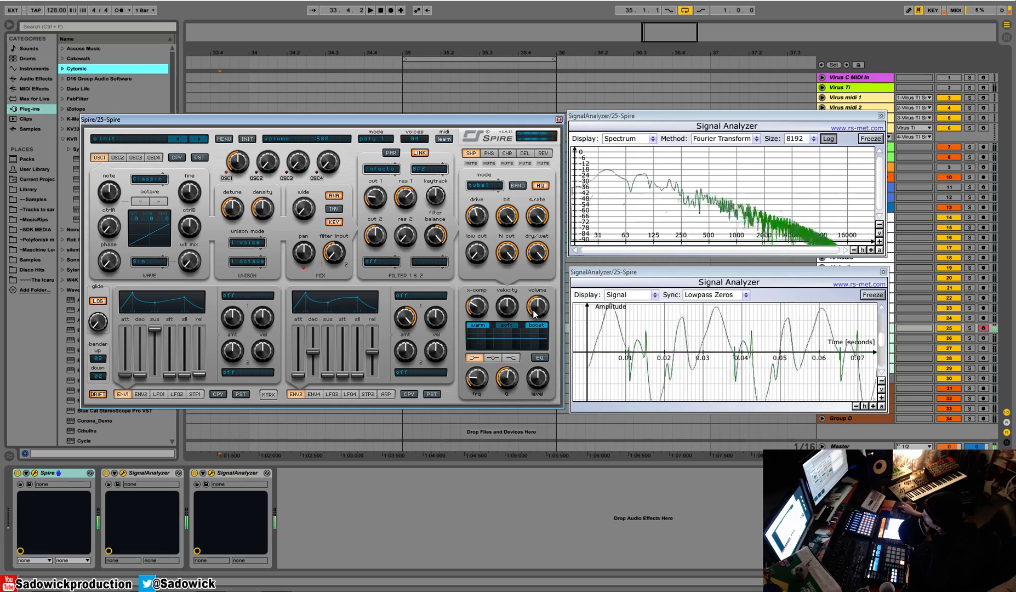
{"action": "left_click", "coordinate": [511, 358]}
{"action": "left_click_drag", "start_coordinate": [534, 380], "coordinate": [488, 371]}
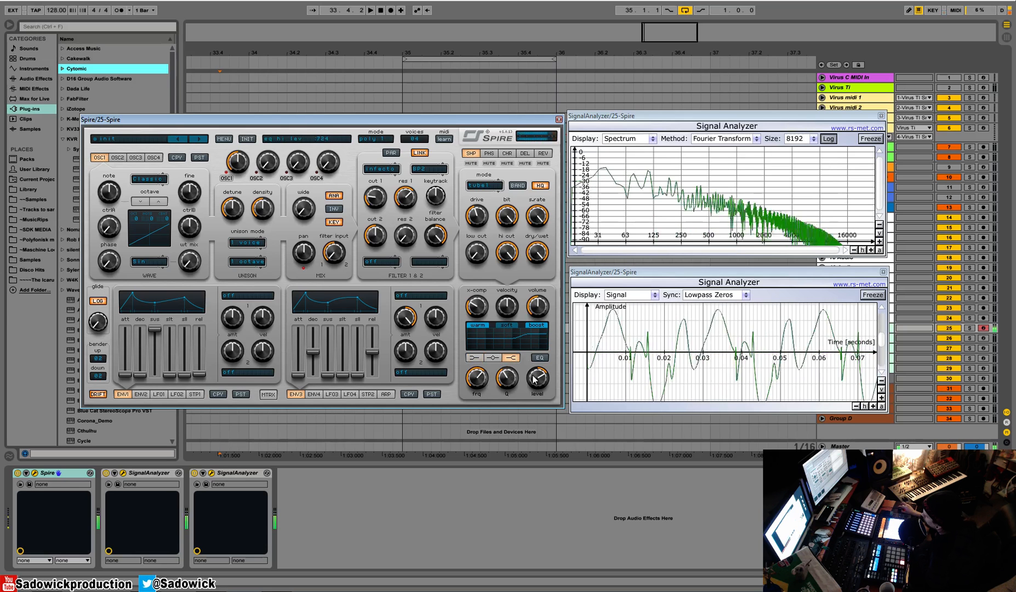
{"action": "left_click_drag", "start_coordinate": [530, 375], "coordinate": [541, 393]}
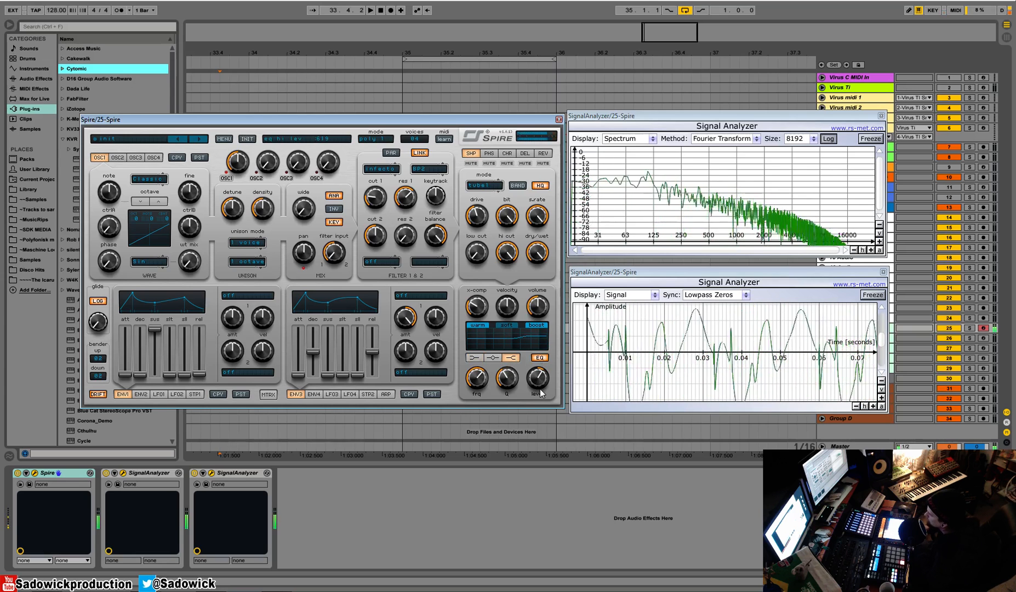
Step: Initialize the patch and set the phaser's stages to vowelLow
{"action": "left_click", "coordinate": [246, 139]}
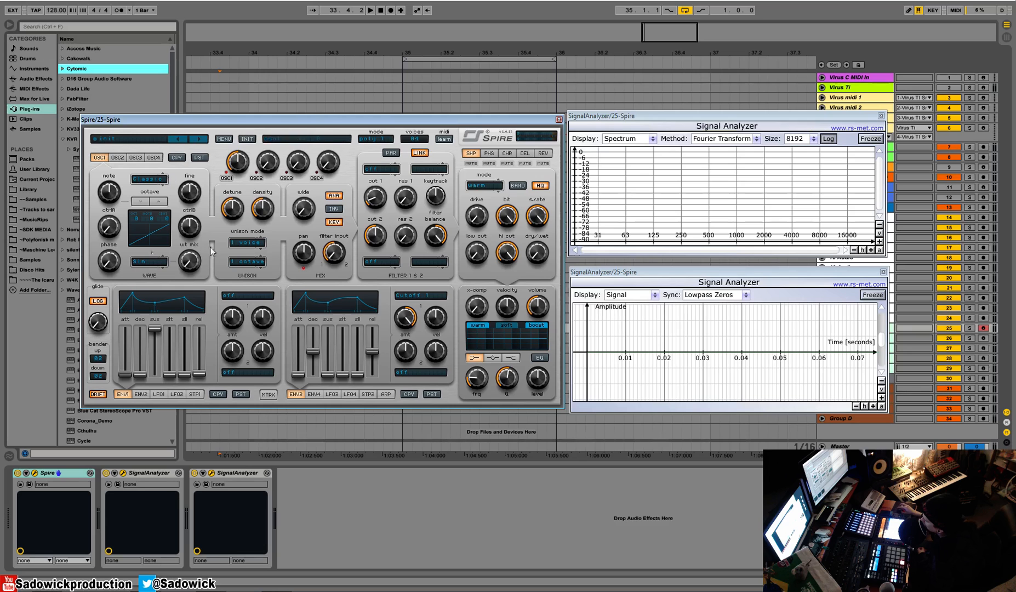
{"action": "left_click", "coordinate": [489, 154]}
{"action": "left_click", "coordinate": [483, 188]}
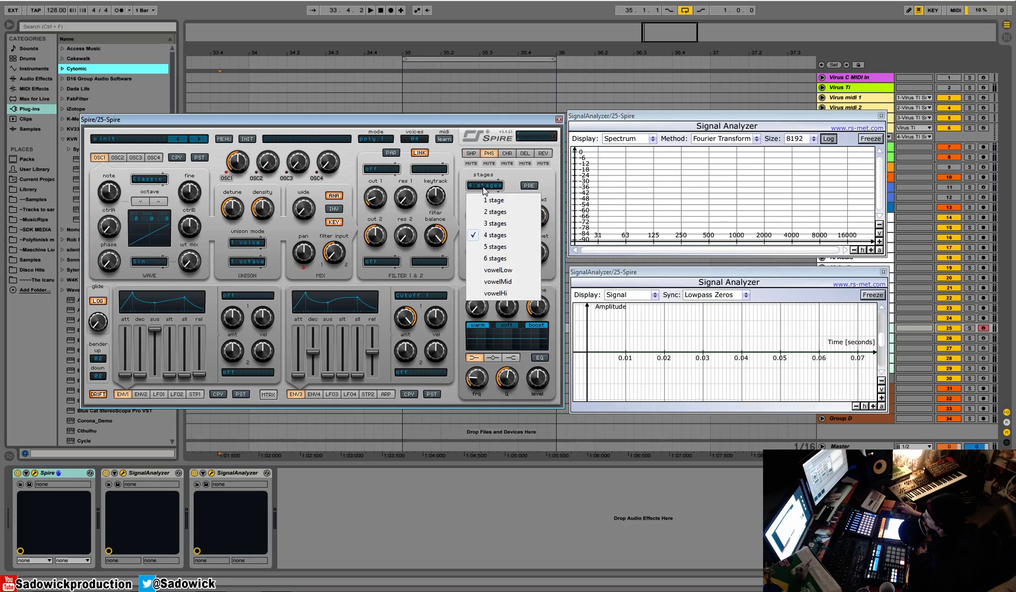
{"action": "left_click", "coordinate": [523, 276]}
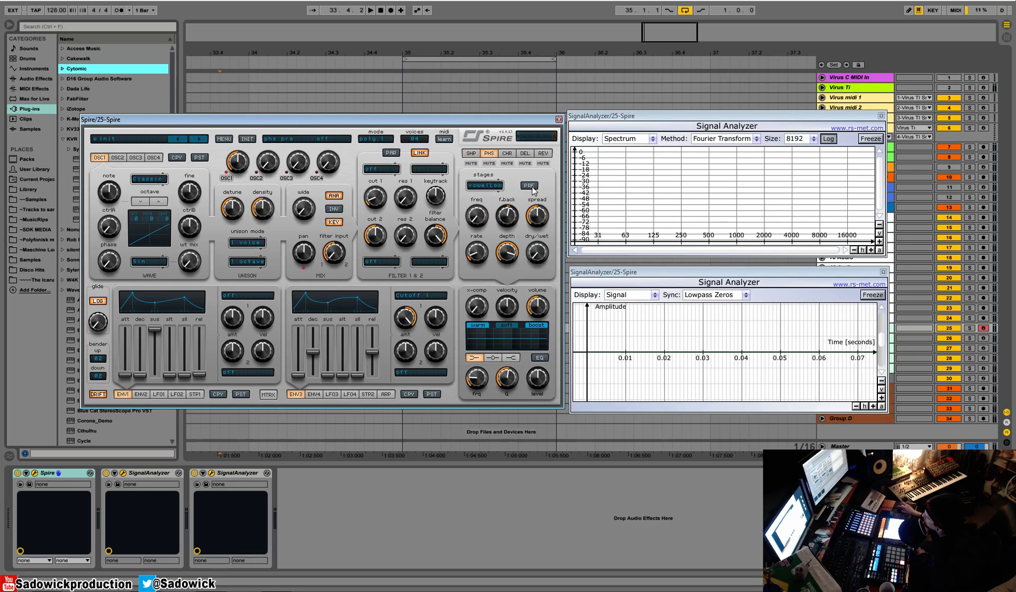
Step: Enable the phaser's PRE option, reduce its depth to minimum, set dry/wet fully wet, and adjust its frequency
{"action": "left_click", "coordinate": [530, 186]}
{"action": "left_click_drag", "start_coordinate": [509, 246], "coordinate": [530, 467]}
{"action": "left_click_drag", "start_coordinate": [537, 252], "coordinate": [536, 178]}
{"action": "mouse_move", "coordinate": [477, 216]}
{"action": "left_mouse_down"}
{"action": "mouse_move", "coordinate": [484, 160]}
{"action": "mouse_move", "coordinate": [504, 222]}
{"action": "mouse_move", "coordinate": [479, 218]}
{"action": "left_mouse_up"}
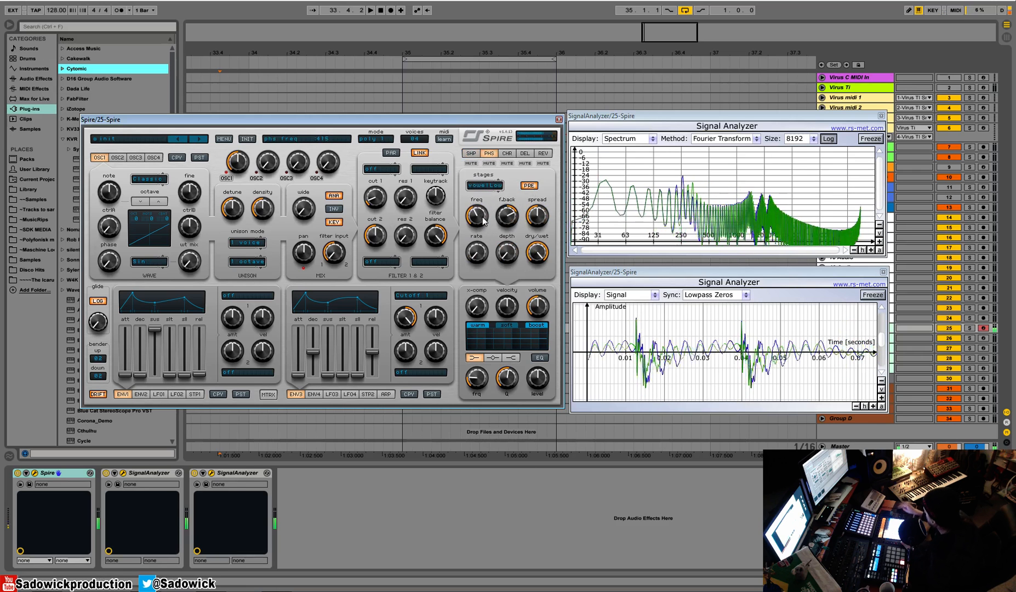
Step: Add some drive to the shaper and change its mode to soft
{"action": "left_click", "coordinate": [470, 154]}
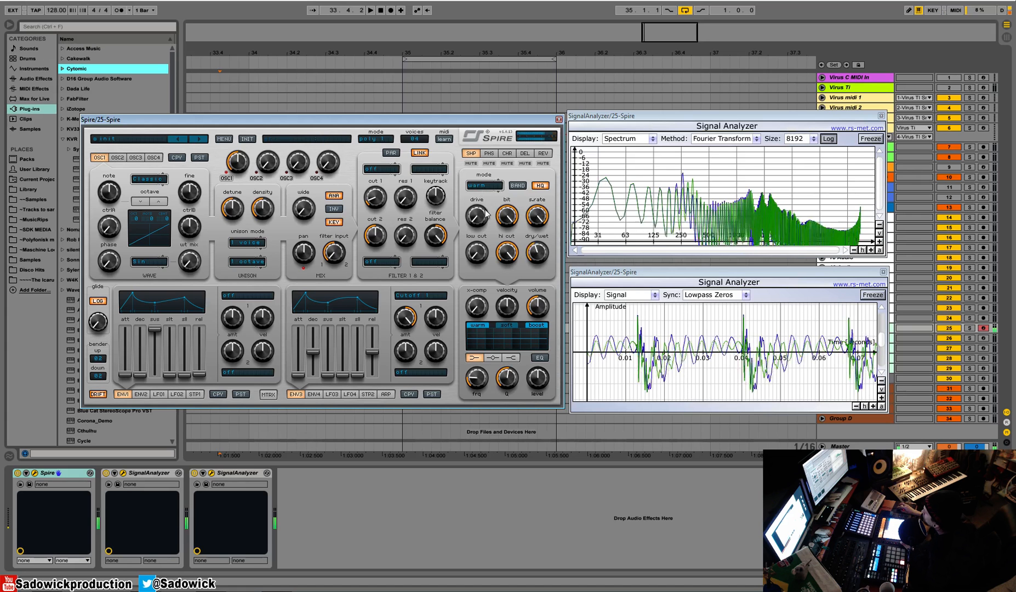
{"action": "left_click_drag", "start_coordinate": [486, 214], "coordinate": [485, 201]}
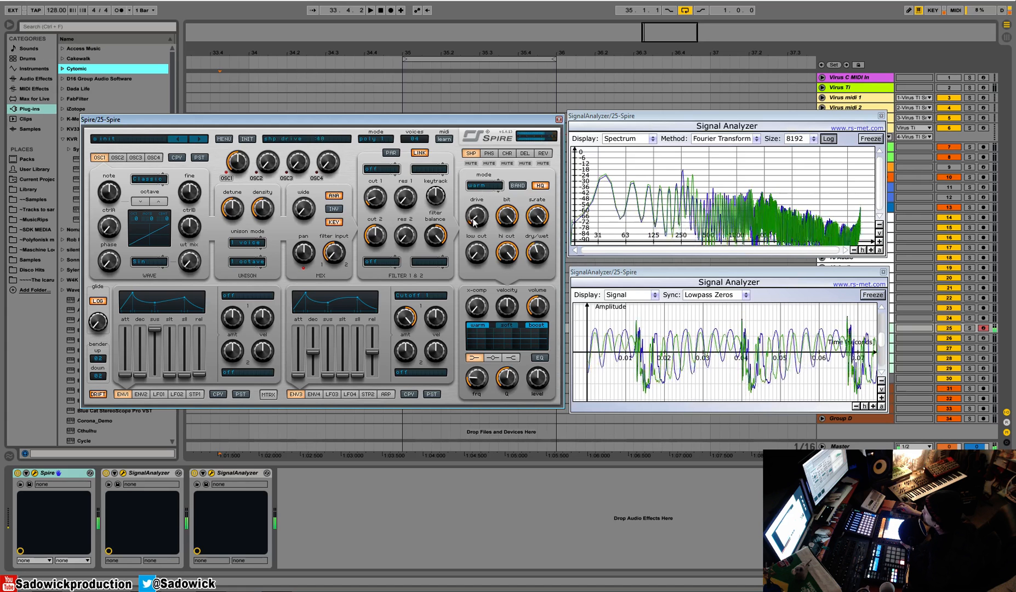
{"action": "left_click", "coordinate": [484, 185]}
{"action": "left_click", "coordinate": [482, 200]}
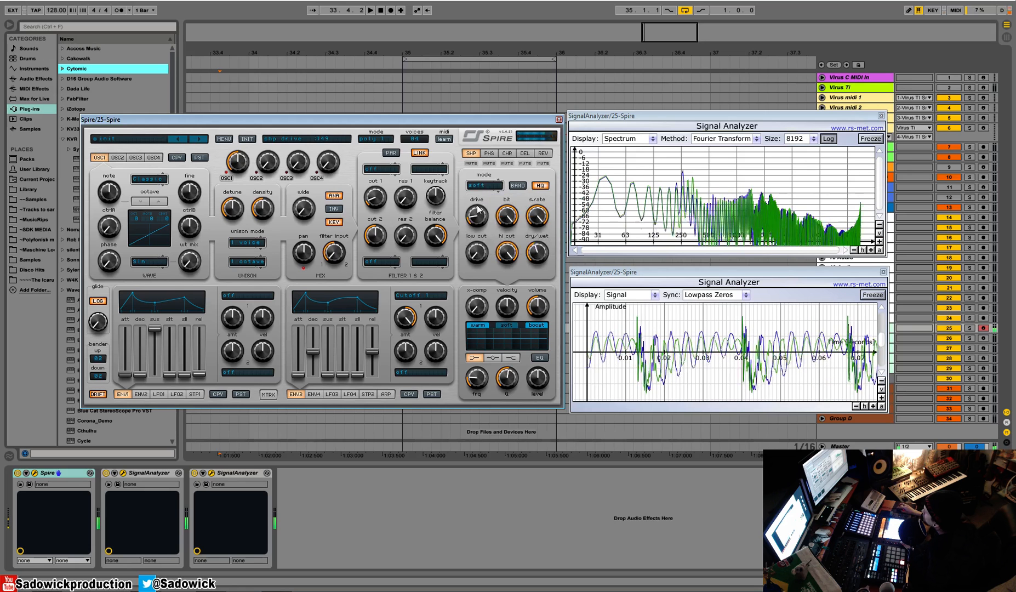
{"action": "left_click", "coordinate": [489, 153]}
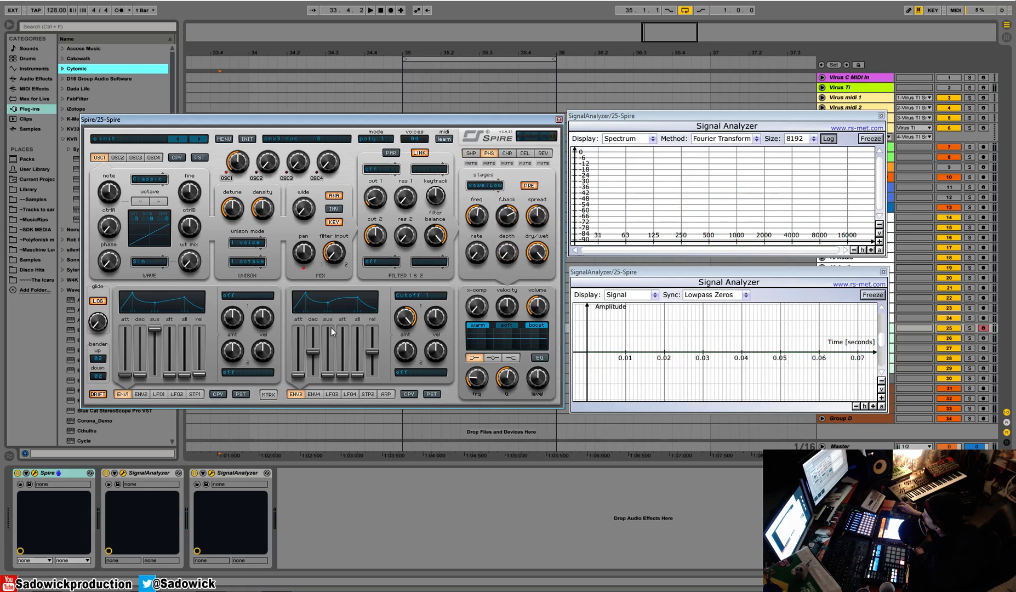
Step: Shorten stepper 1's sequence by choosing an earlier end step
{"action": "left_click", "coordinate": [194, 394]}
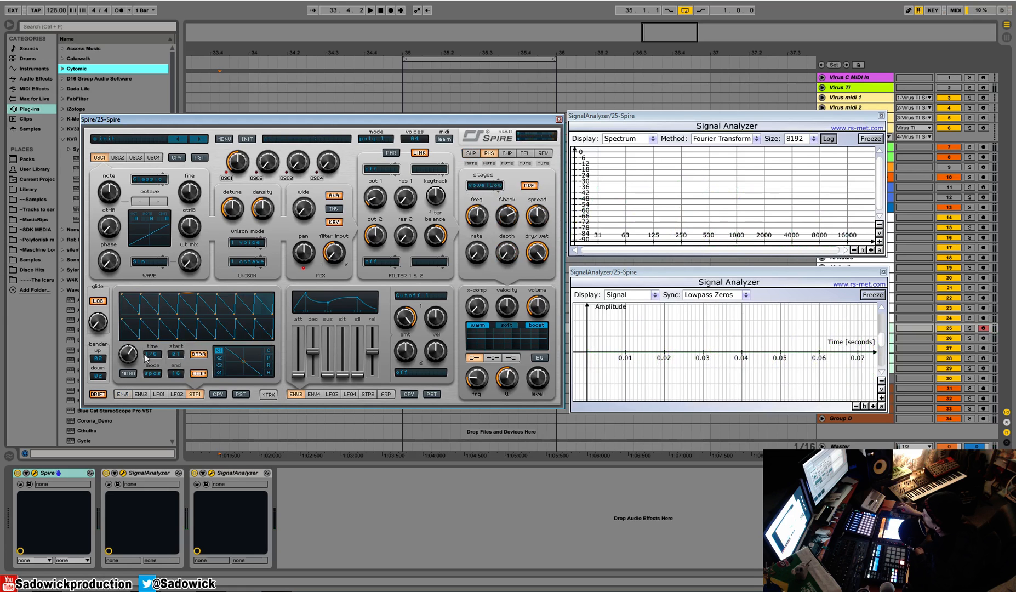
{"action": "left_click", "coordinate": [176, 374]}
{"action": "left_click", "coordinate": [213, 415]}
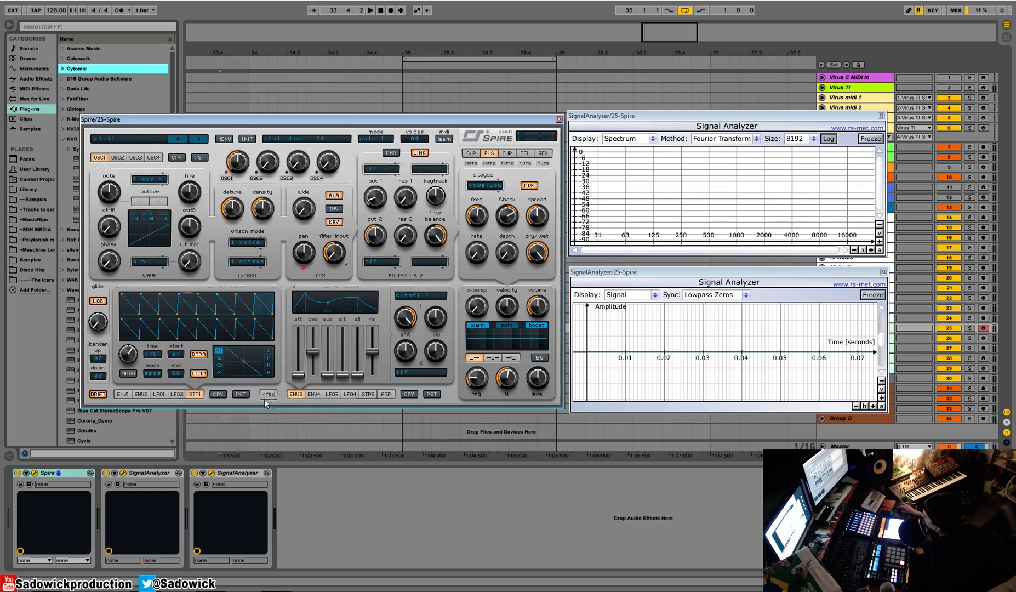
Step: Route Stepper1 to the phaser frequency in modulation matrix slot 13 with a positive amount
{"action": "left_click", "coordinate": [268, 394]}
{"action": "left_click", "coordinate": [152, 299]}
{"action": "left_click", "coordinate": [174, 418]}
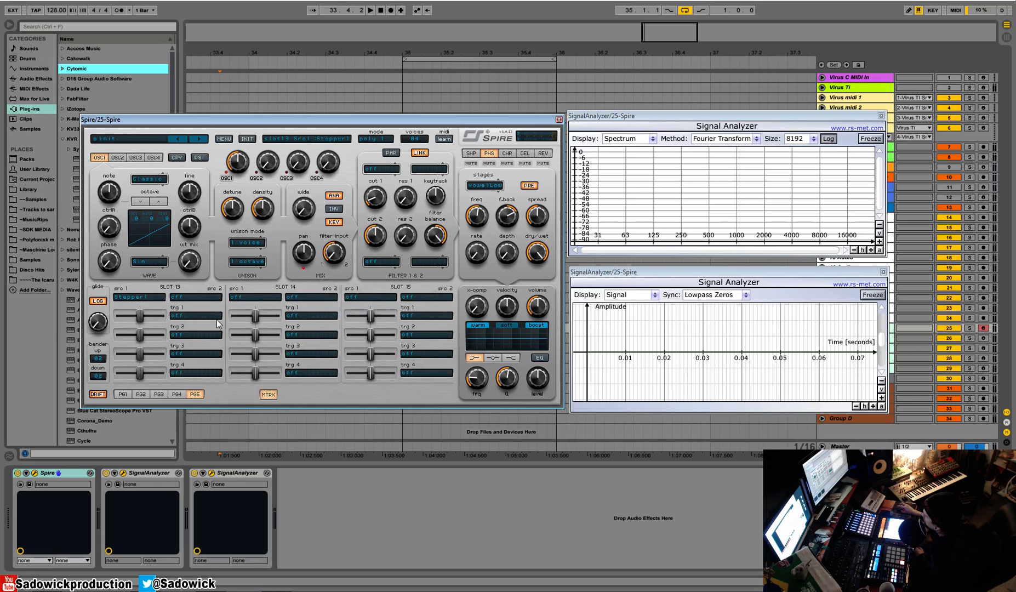
{"action": "left_click", "coordinate": [183, 317]}
{"action": "mouse_move", "coordinate": [233, 374]}
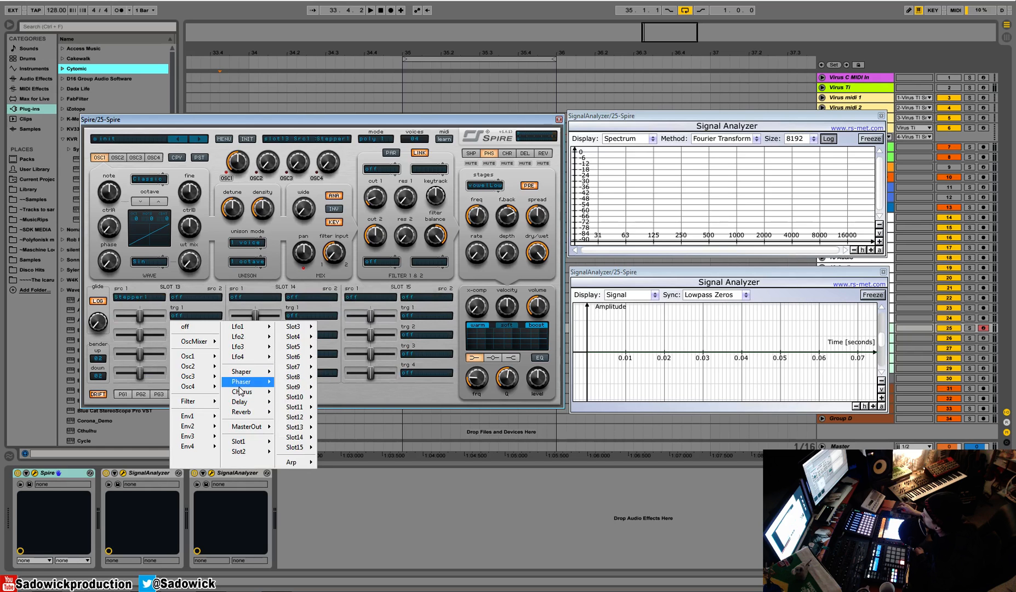
{"action": "left_click", "coordinate": [340, 385]}
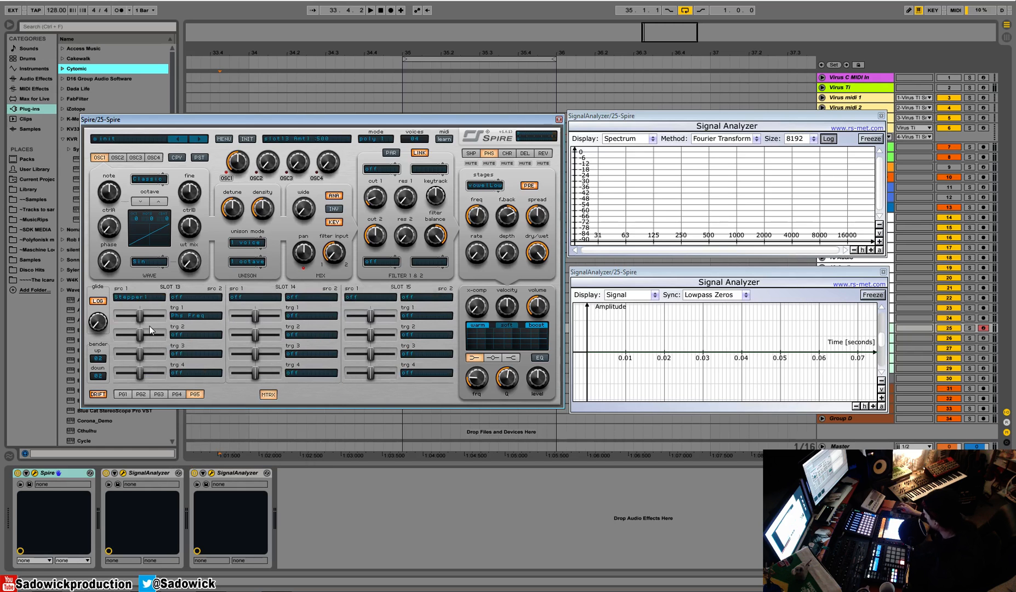
{"action": "mouse_move", "coordinate": [143, 319]}
{"action": "left_mouse_down"}
{"action": "mouse_move", "coordinate": [157, 322]}
{"action": "mouse_move", "coordinate": [148, 323]}
{"action": "left_mouse_up"}
{"action": "left_click", "coordinate": [268, 394]}
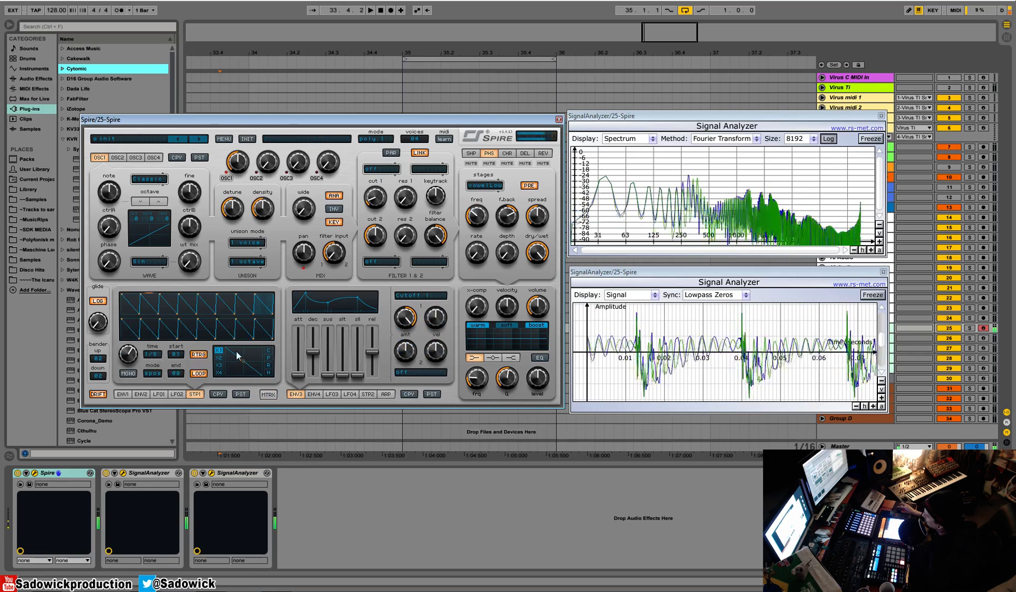
Step: Set slot 13's phaser frequency modulation to a negative amount, about 295 on the slider's scale
{"action": "left_click", "coordinate": [268, 394]}
{"action": "left_click_drag", "start_coordinate": [145, 317], "coordinate": [136, 319]}
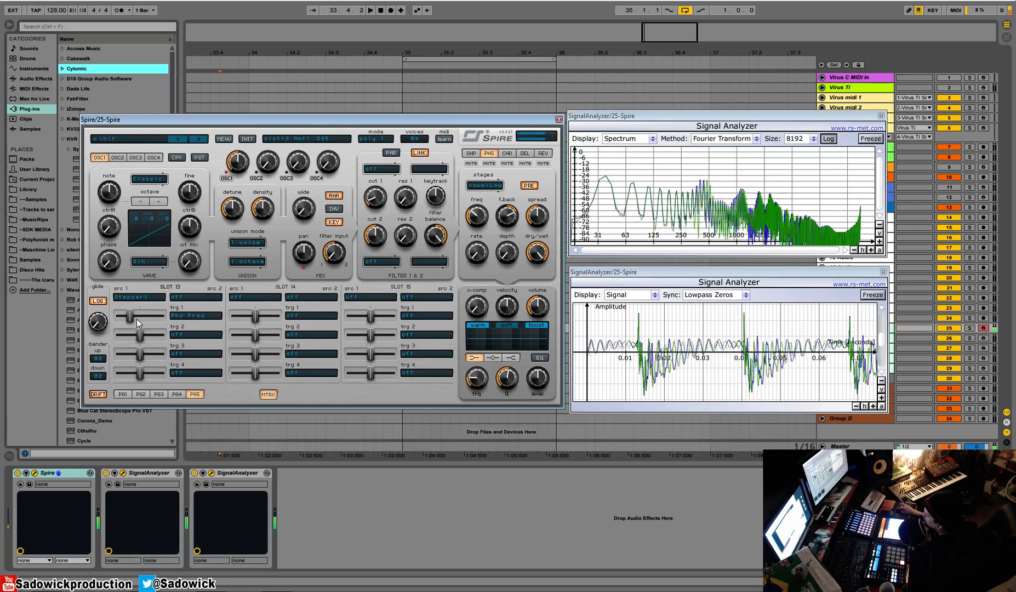
{"action": "left_click", "coordinate": [268, 394]}
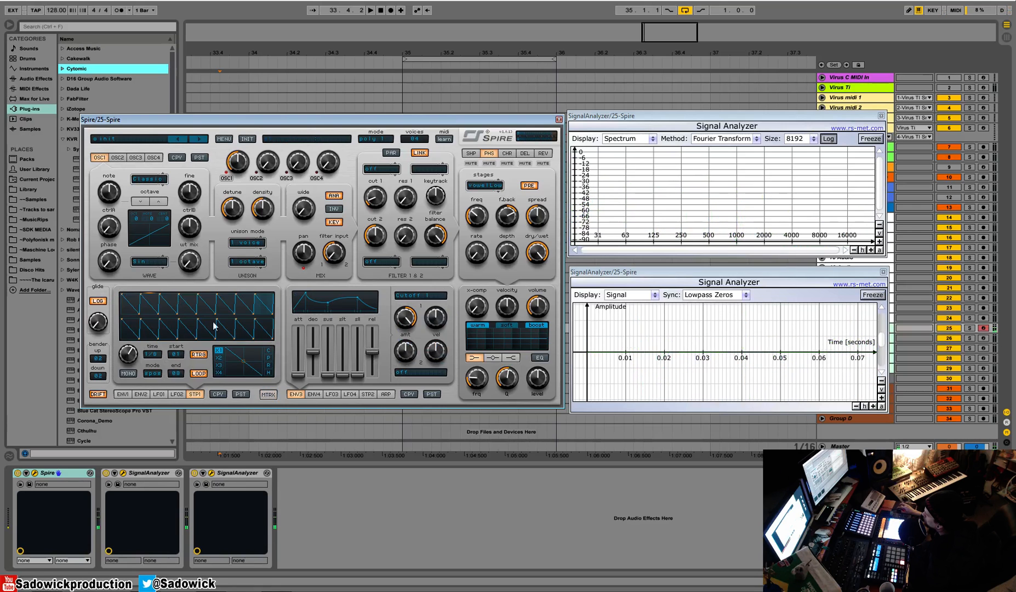
Step: Reshape individual steps of stepper 1, using the X3 setting to draw faster repeats within some of them
{"action": "mouse_move", "coordinate": [130, 365]}
{"action": "left_mouse_down"}
{"action": "mouse_move", "coordinate": [130, 382]}
{"action": "mouse_move", "coordinate": [136, 349]}
{"action": "left_mouse_up"}
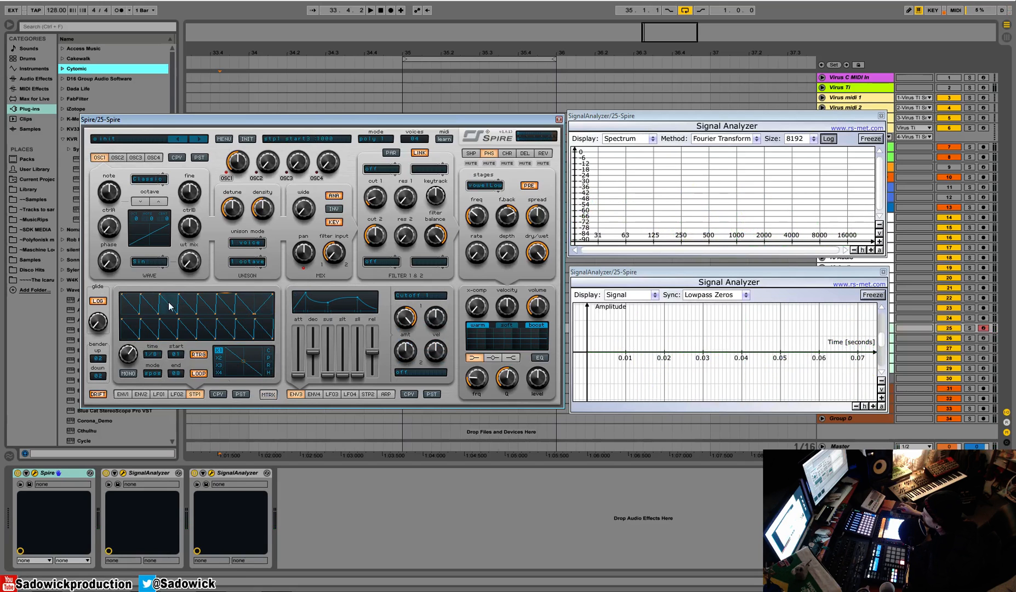
{"action": "left_click", "coordinate": [220, 365]}
{"action": "left_click", "coordinate": [219, 357]}
{"action": "left_click", "coordinate": [219, 350]}
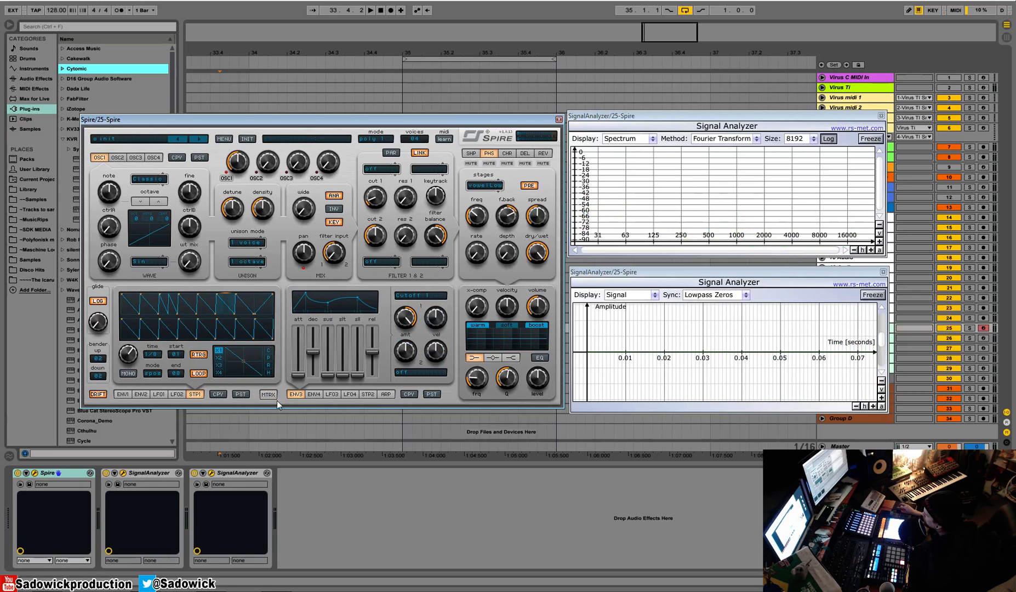
{"action": "left_click", "coordinate": [219, 365]}
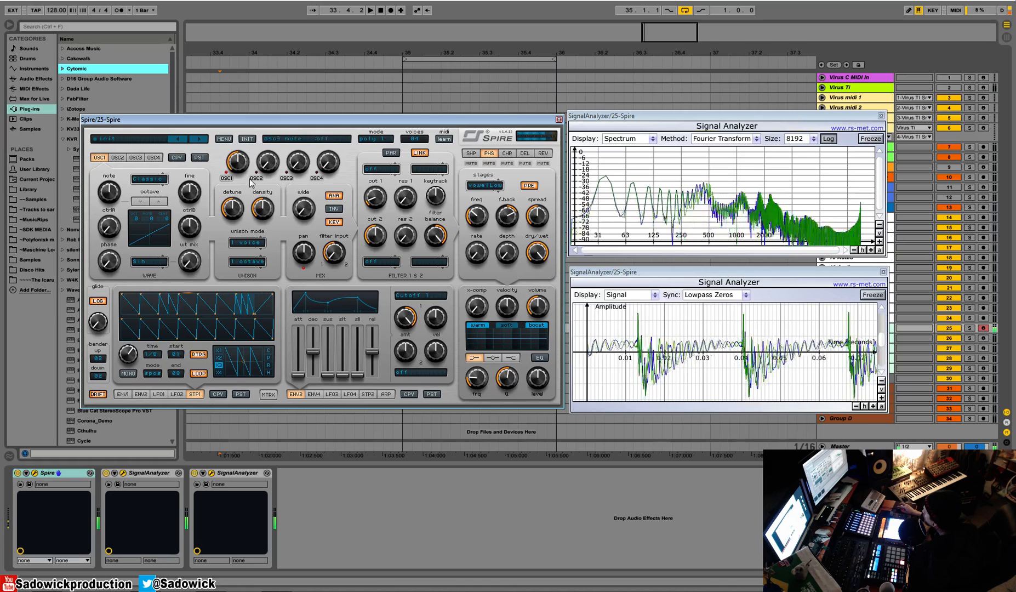
Step: Adjust oscillator 1's note knob and stepper 1's time
{"action": "mouse_move", "coordinate": [112, 201]}
{"action": "left_mouse_down"}
{"action": "mouse_move", "coordinate": [114, 216]}
{"action": "mouse_move", "coordinate": [113, 207]}
{"action": "left_mouse_up"}
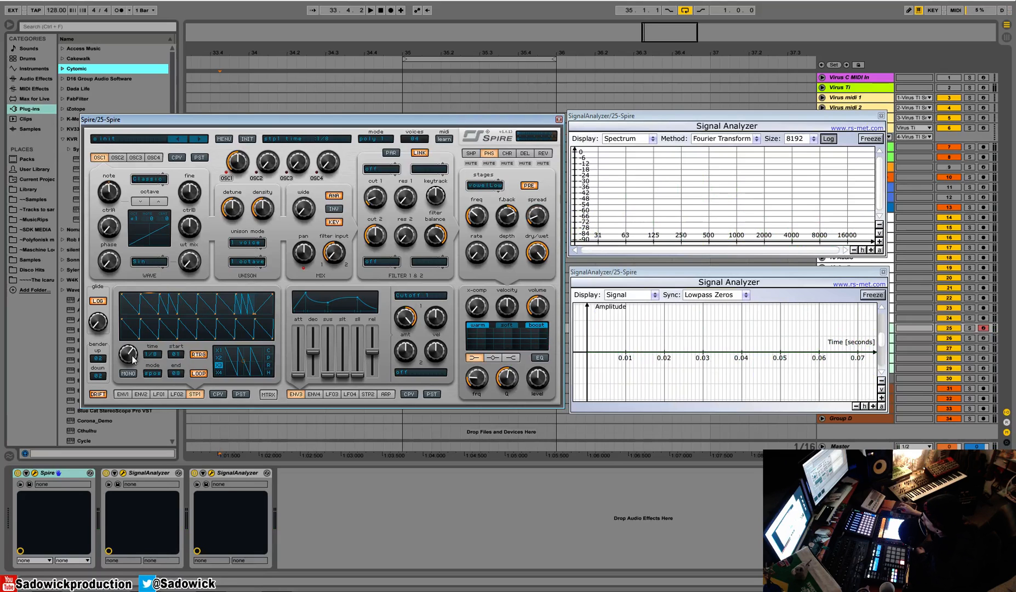
{"action": "left_click_drag", "start_coordinate": [127, 364], "coordinate": [130, 361]}
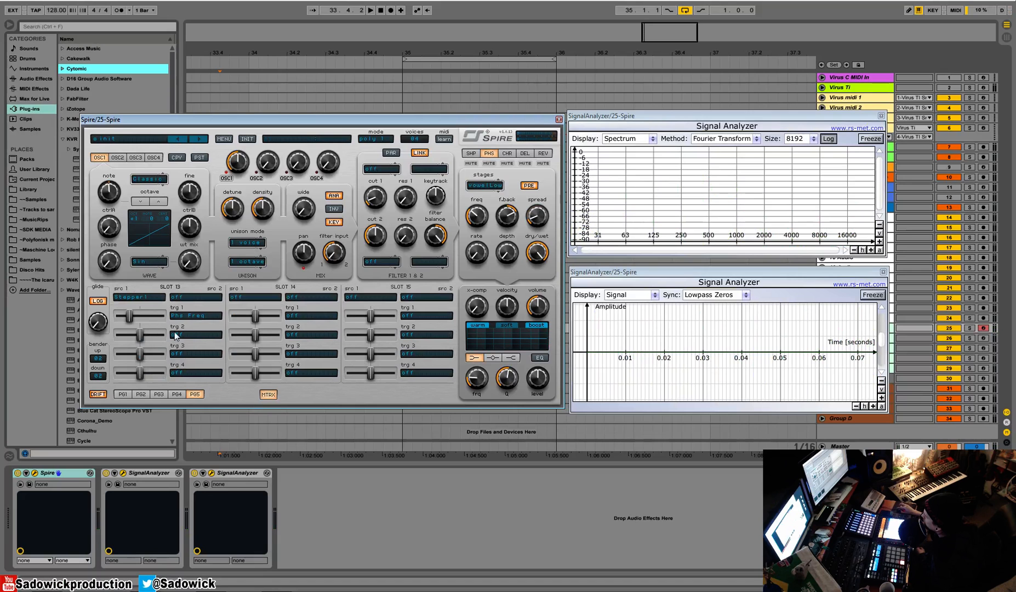
Step: Assign Lfo1 as slot 13's second modulation source and raise the amount for target 2
{"action": "left_click", "coordinate": [191, 300]}
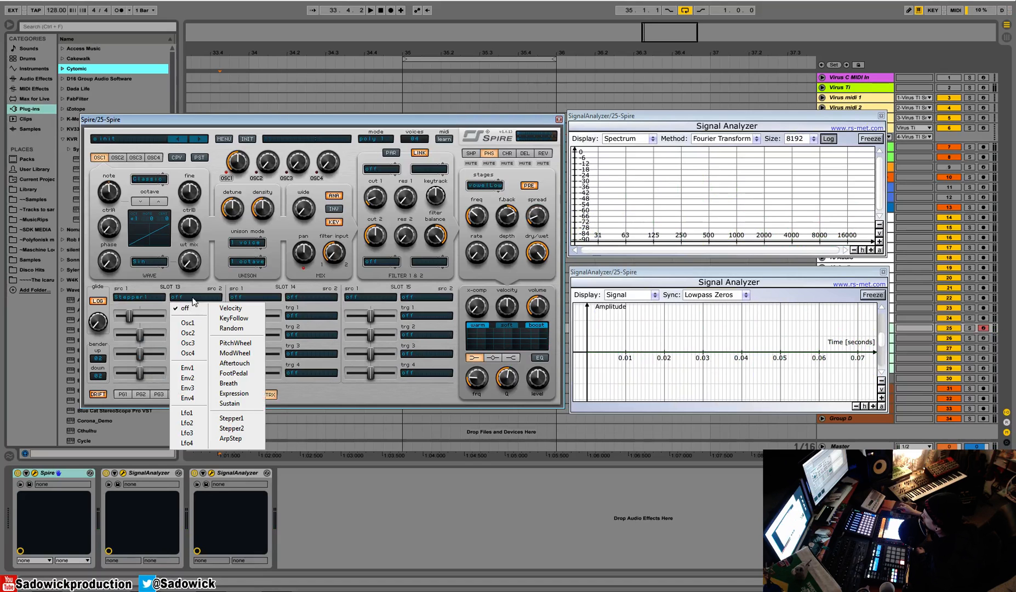
{"action": "left_click", "coordinate": [186, 412]}
{"action": "left_click_drag", "start_coordinate": [145, 336], "coordinate": [143, 341]}
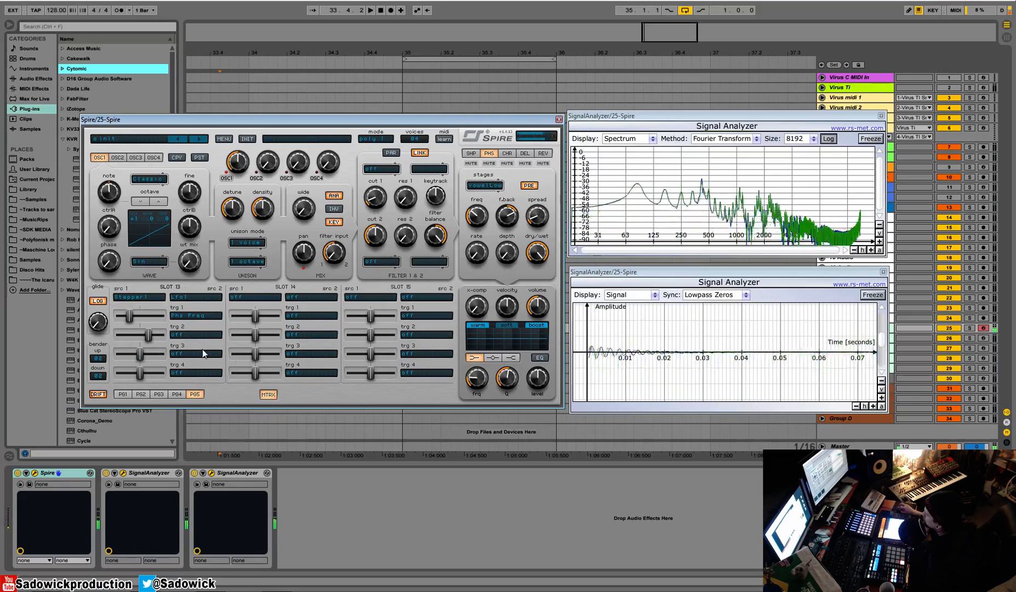
{"action": "left_click", "coordinate": [268, 394]}
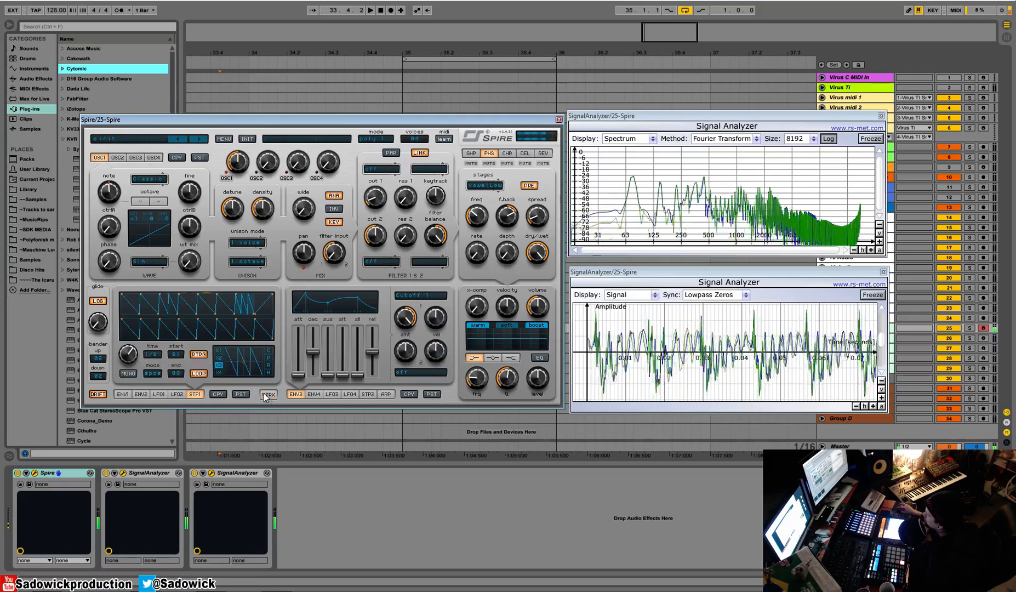
Step: Turn off slot 13's second modulation source in the matrix and return to the LFO 1 settings
{"action": "left_click", "coordinate": [126, 395]}
{"action": "left_click", "coordinate": [159, 394]}
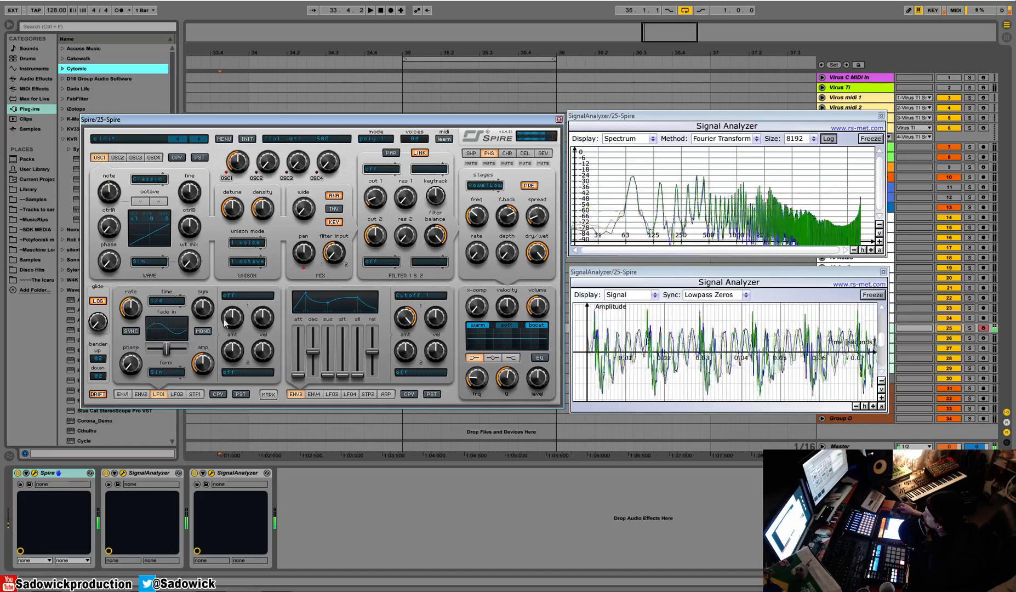
{"action": "left_click", "coordinate": [266, 395]}
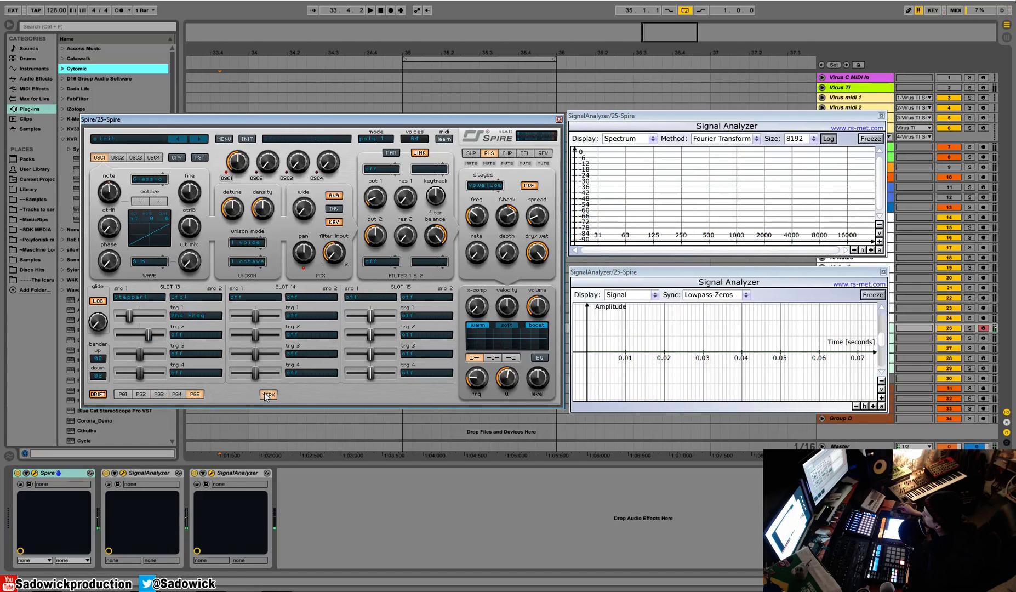
{"action": "left_click", "coordinate": [199, 298]}
{"action": "left_click", "coordinate": [185, 309]}
{"action": "left_click", "coordinate": [268, 396]}
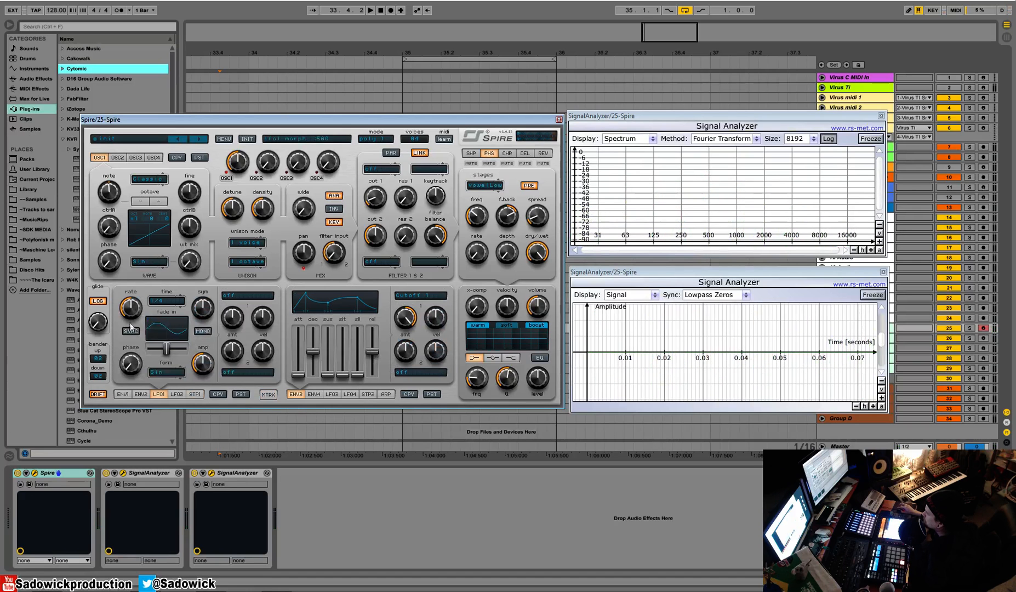
Step: Assign the phaser's frequency as LFO 1's first modulation target and raise its amount
{"action": "left_click", "coordinate": [233, 299]}
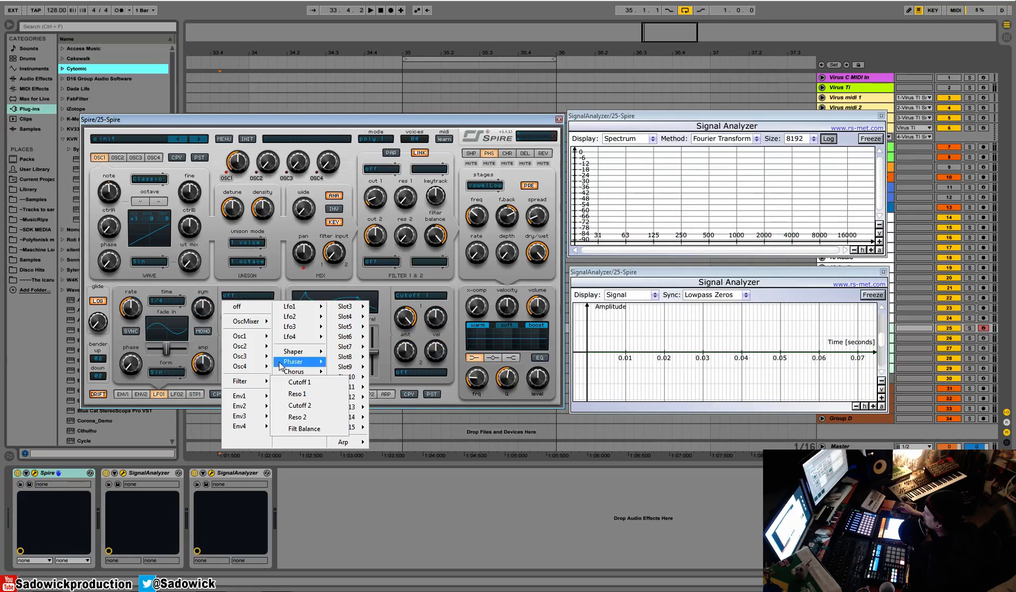
{"action": "mouse_move", "coordinate": [298, 365]}
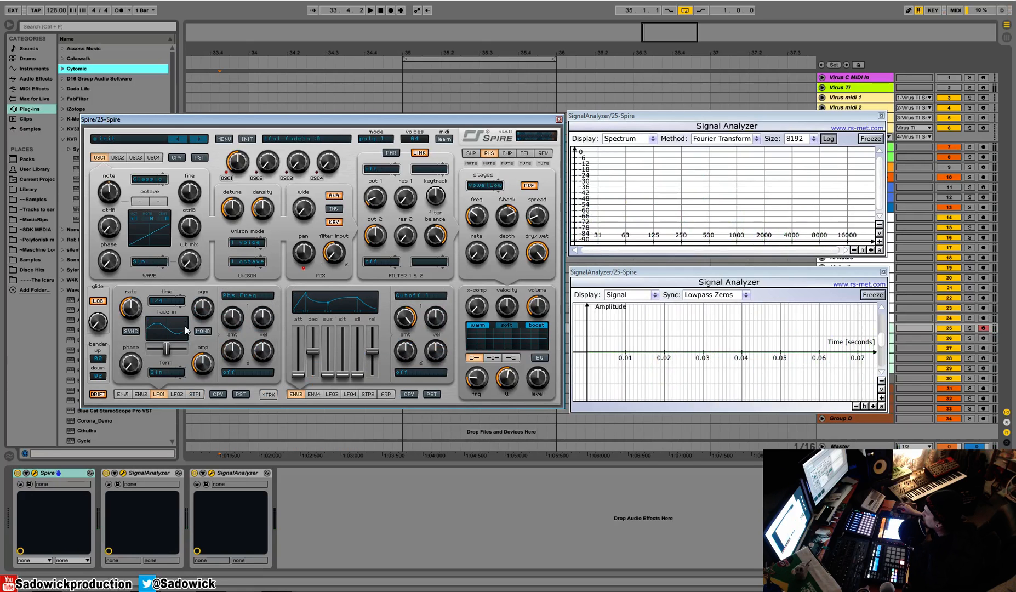
{"action": "left_click", "coordinate": [356, 363]}
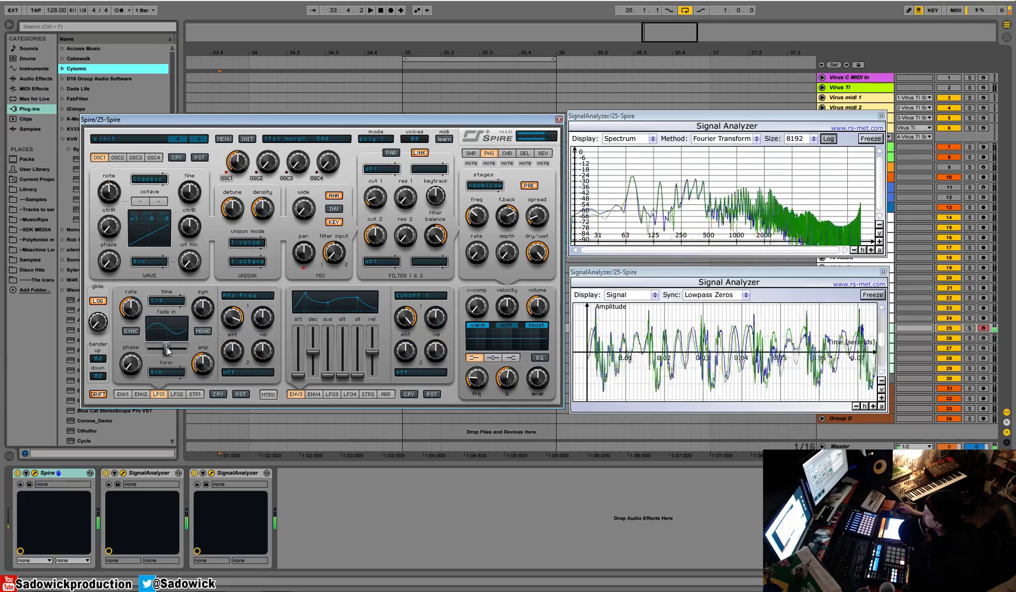
Step: Morph LFO 1's waveform fully to the stepped square-like shape and adjust its rate
{"action": "left_click_drag", "start_coordinate": [167, 348], "coordinate": [187, 349]}
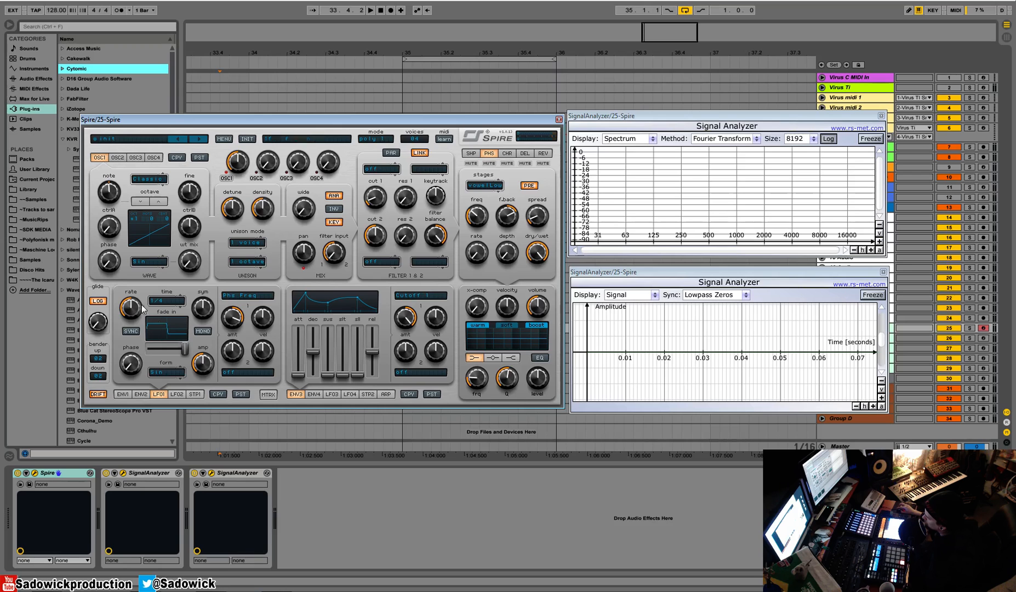
{"action": "left_click_drag", "start_coordinate": [138, 317], "coordinate": [139, 318]}
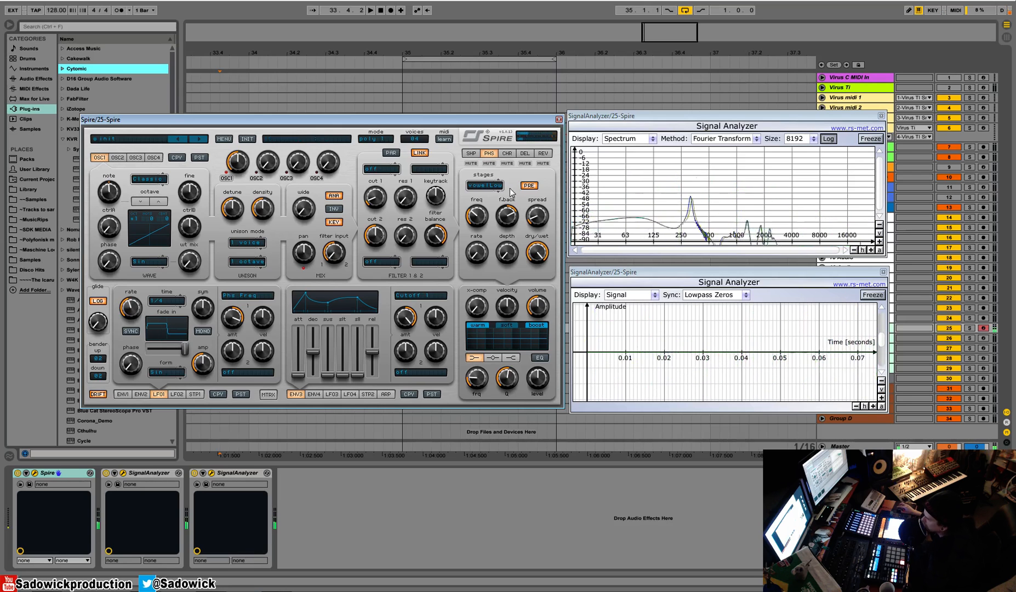
Step: Open the reverb effect's settings
{"action": "left_click", "coordinate": [543, 154]}
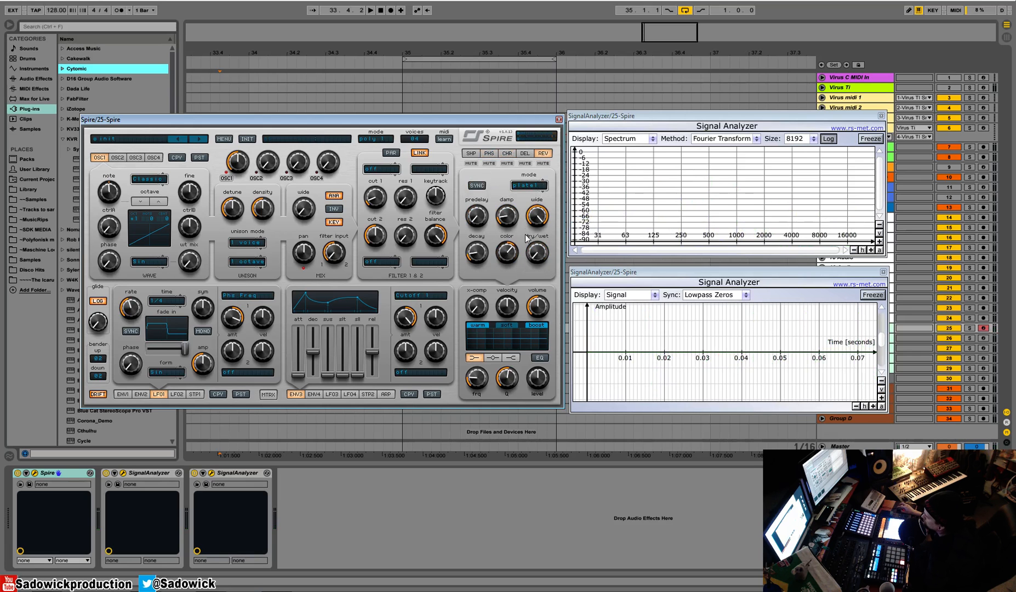